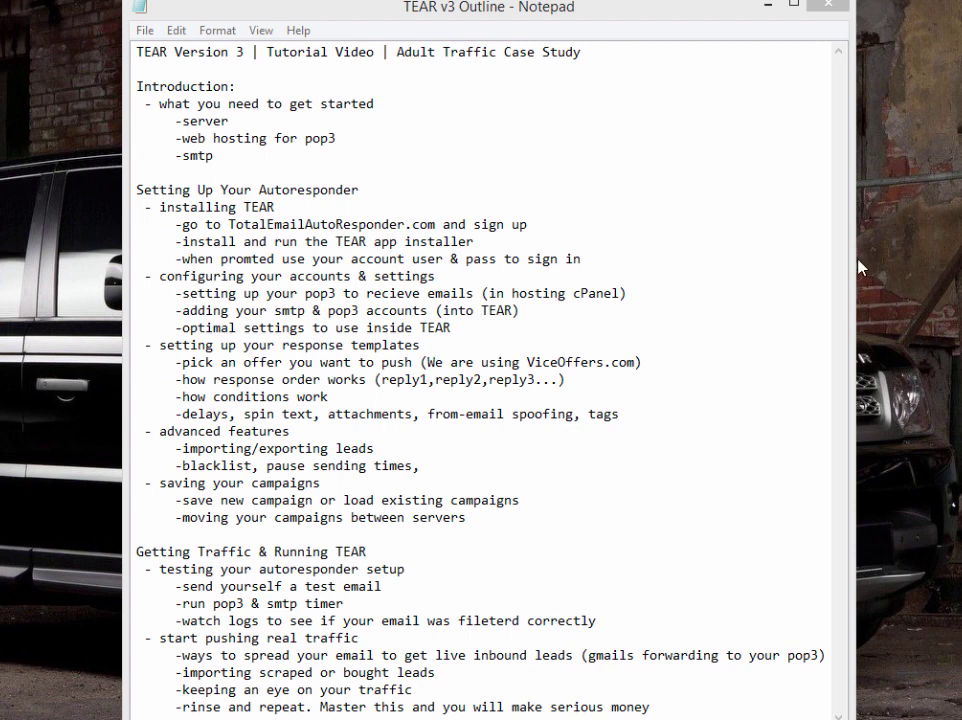
- Highlight the web hosting for POP3 and SMTP requirements in the outline
click(376, 104)
drag(336, 138, 181, 138)
click(386, 145)
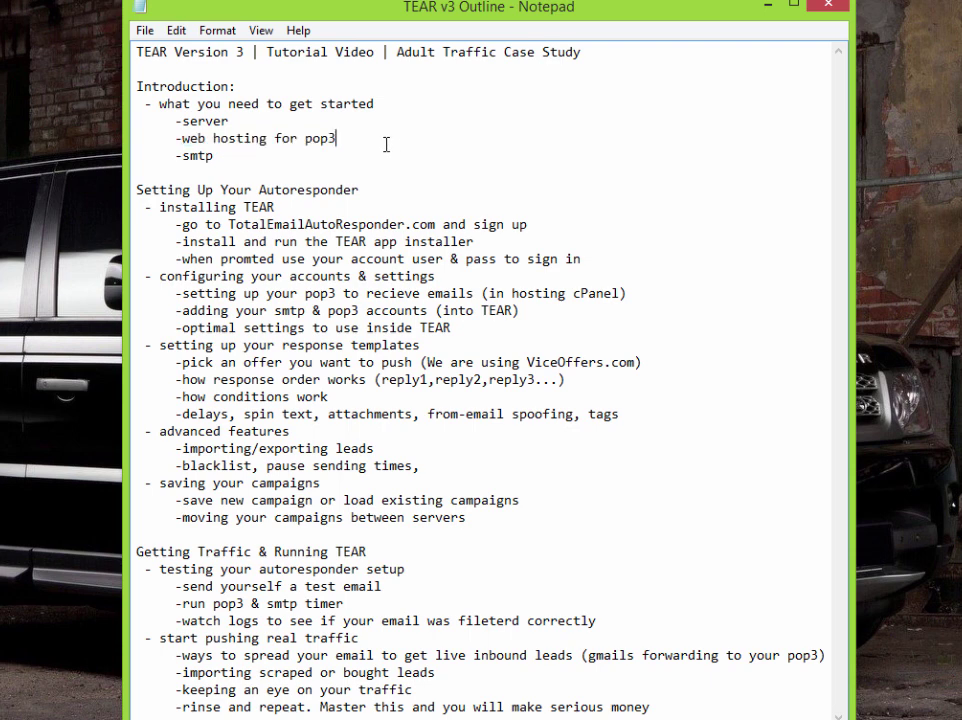
drag(214, 156, 181, 157)
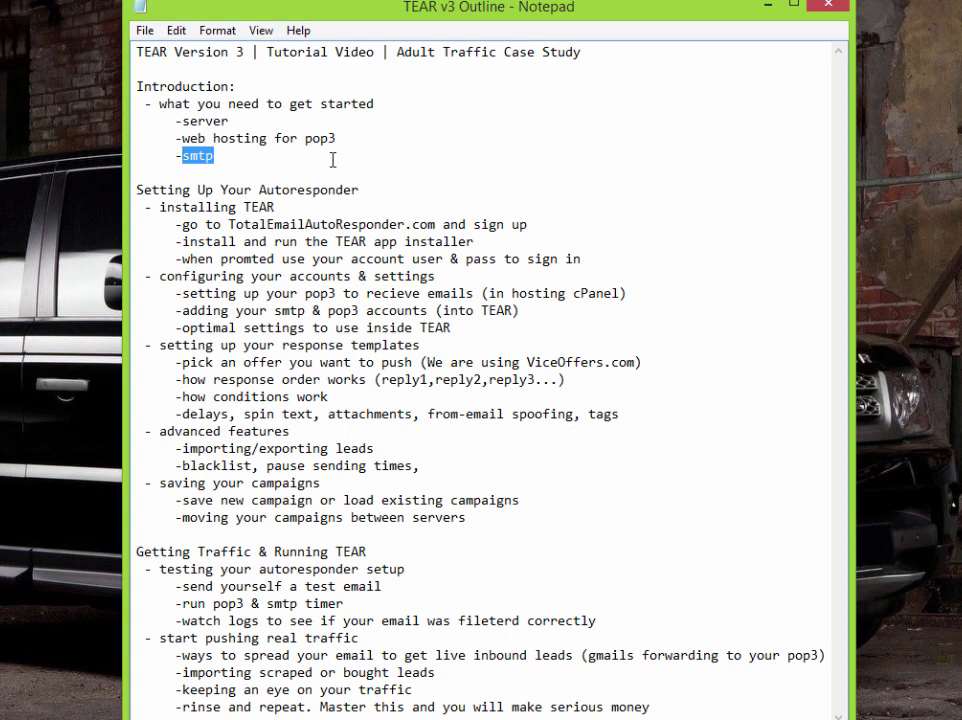
click(255, 156)
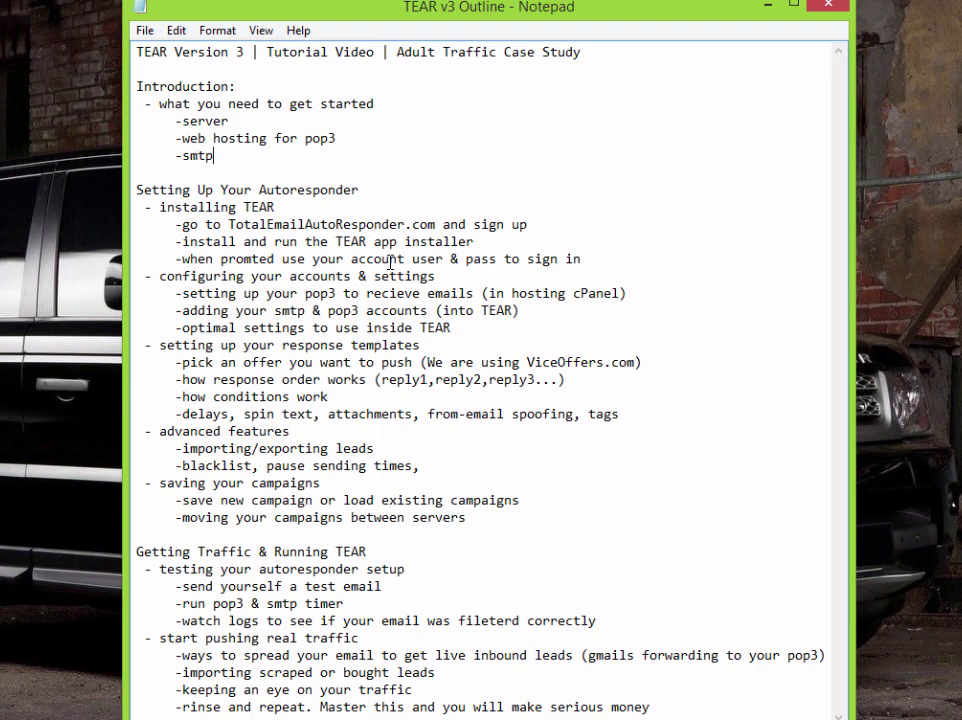
- Bring the TEAR website to the front in Chrome and go to the create-account download page
mouse_move(44, 719)
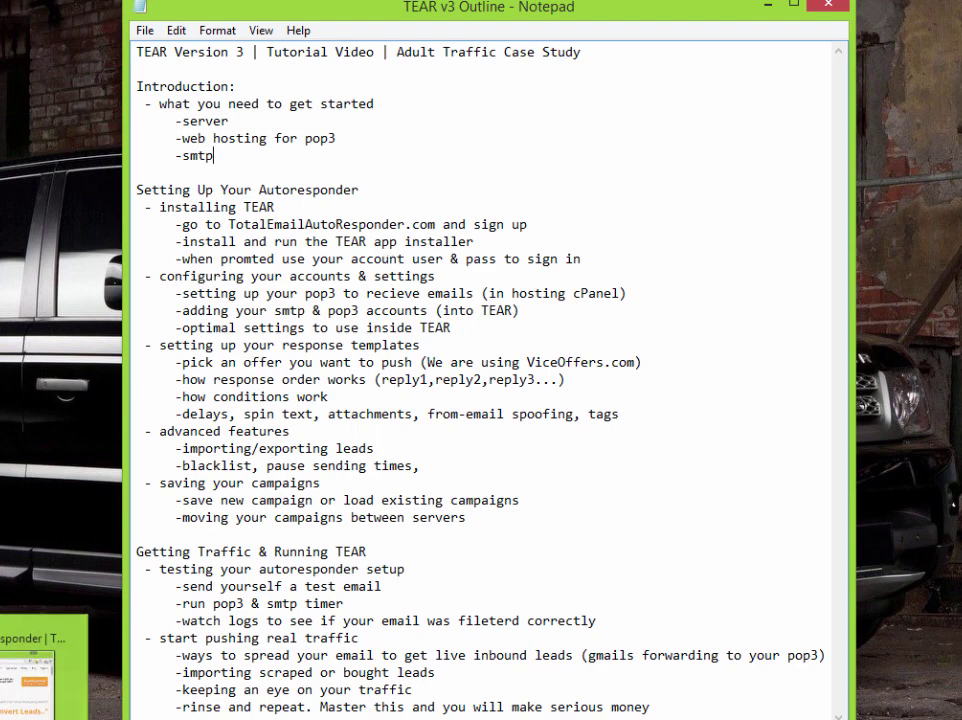
click(35, 680)
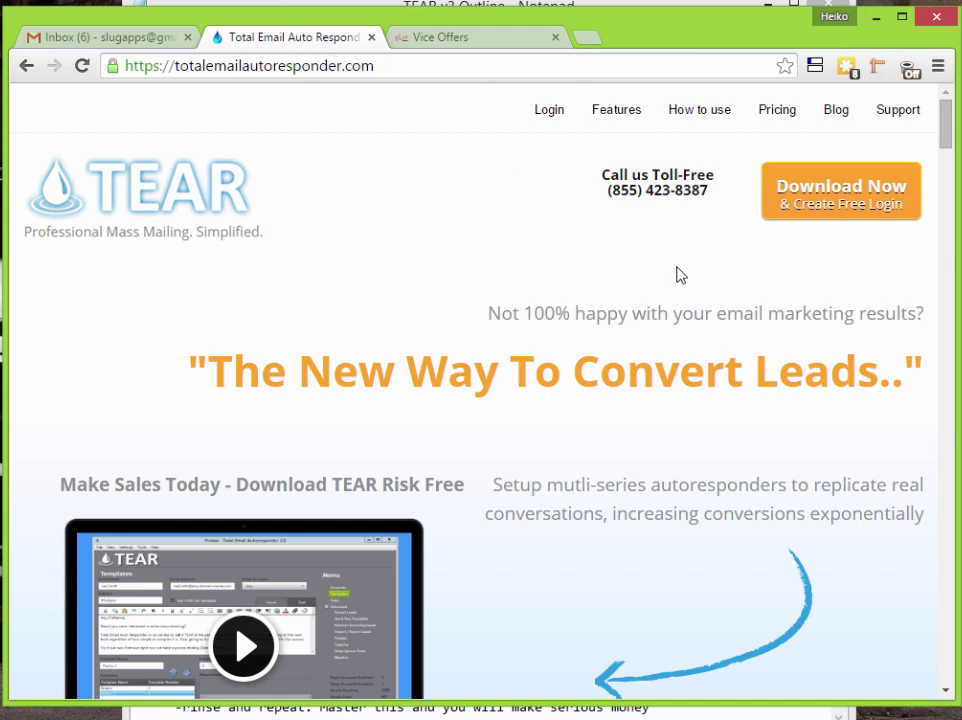
click(844, 211)
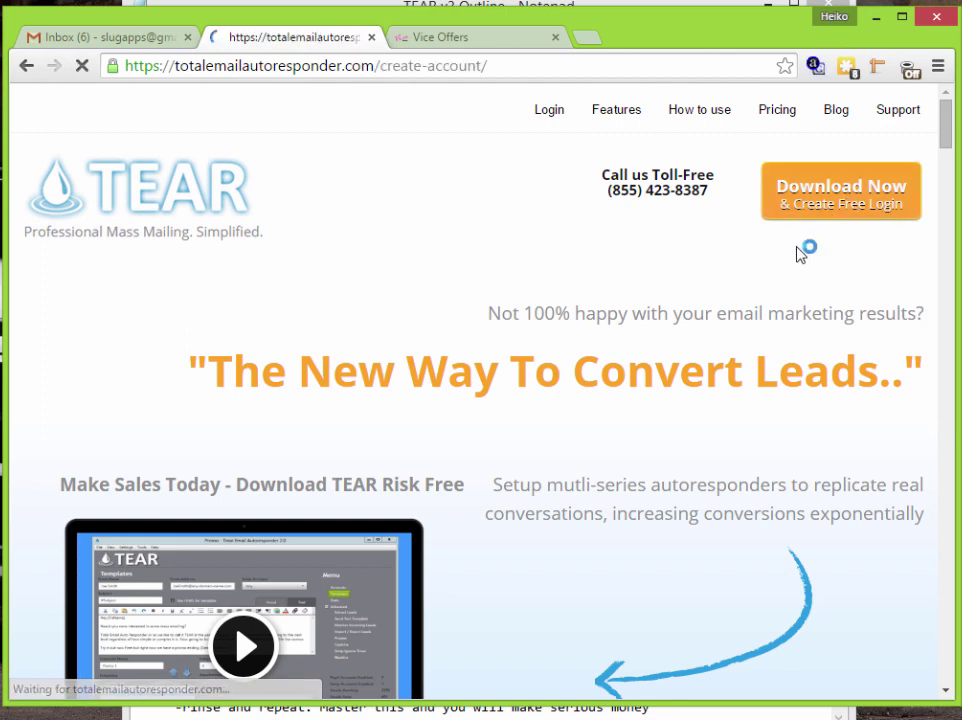
- Download the TEAR Email Software (Free Download) installer, TEAR Setup (2).exe
scroll(579, 286, down, 1)
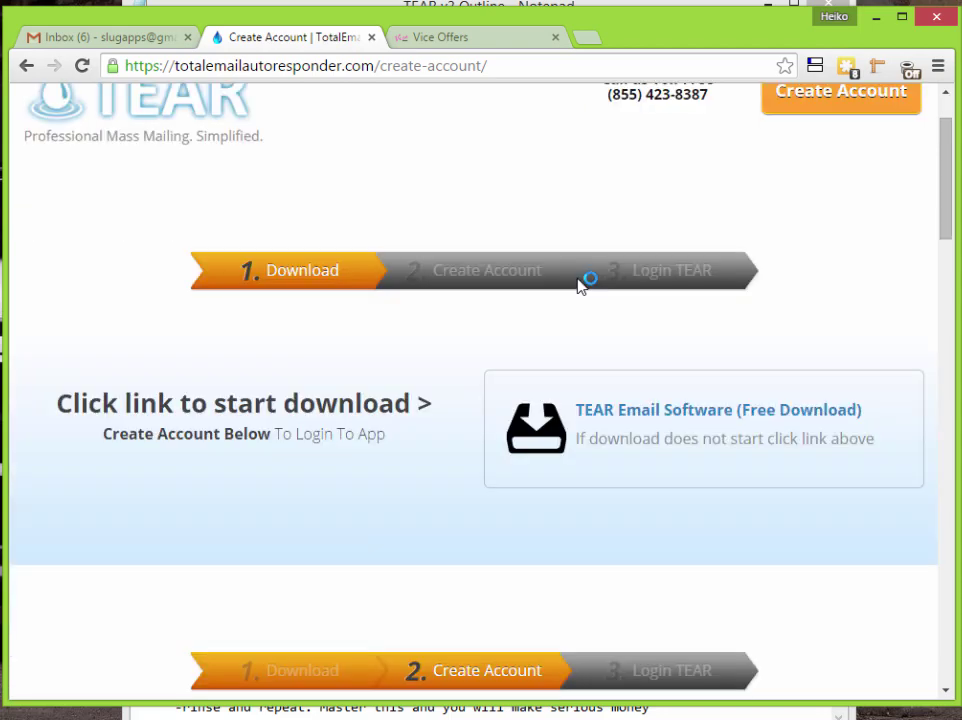
scroll(579, 286, down, 9)
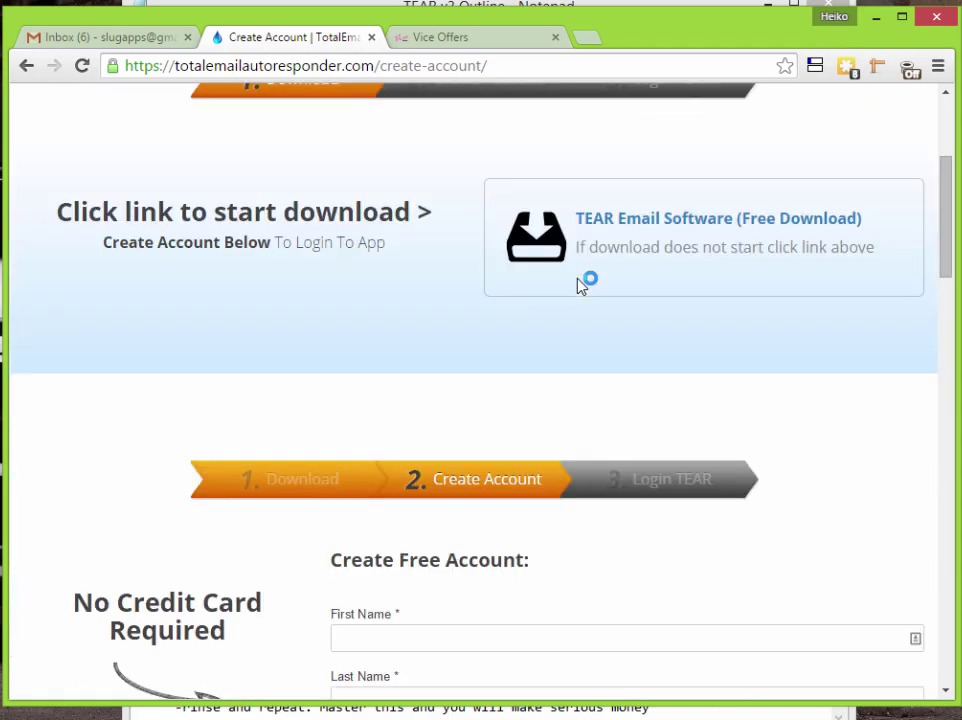
scroll(579, 286, up, 5)
scroll(579, 286, up, 5)
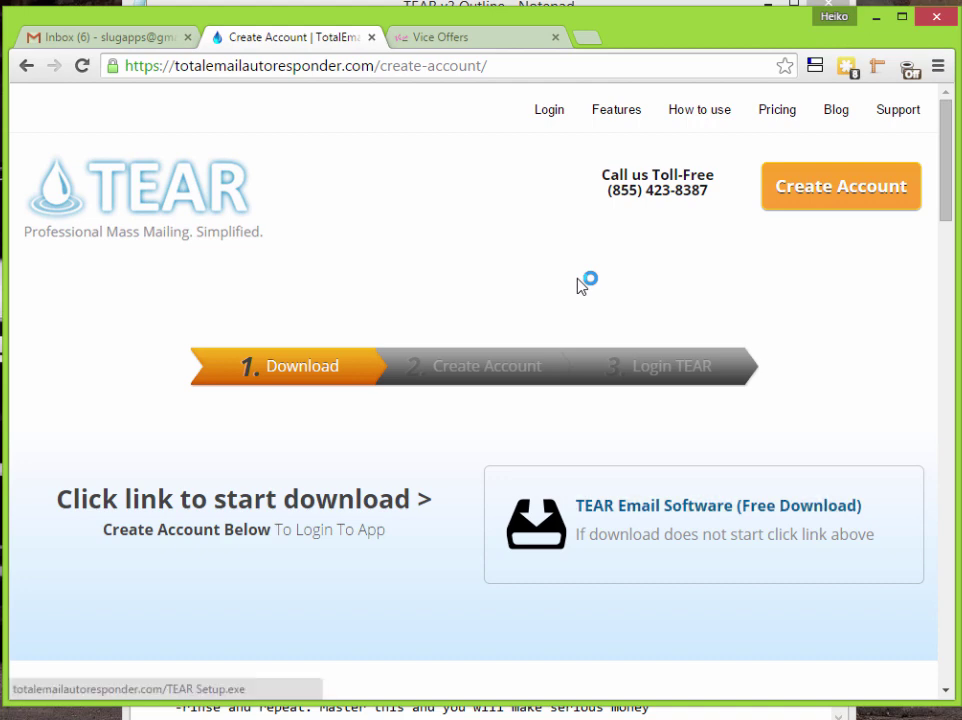
scroll(579, 286, down, 2)
scroll(579, 286, down, 7)
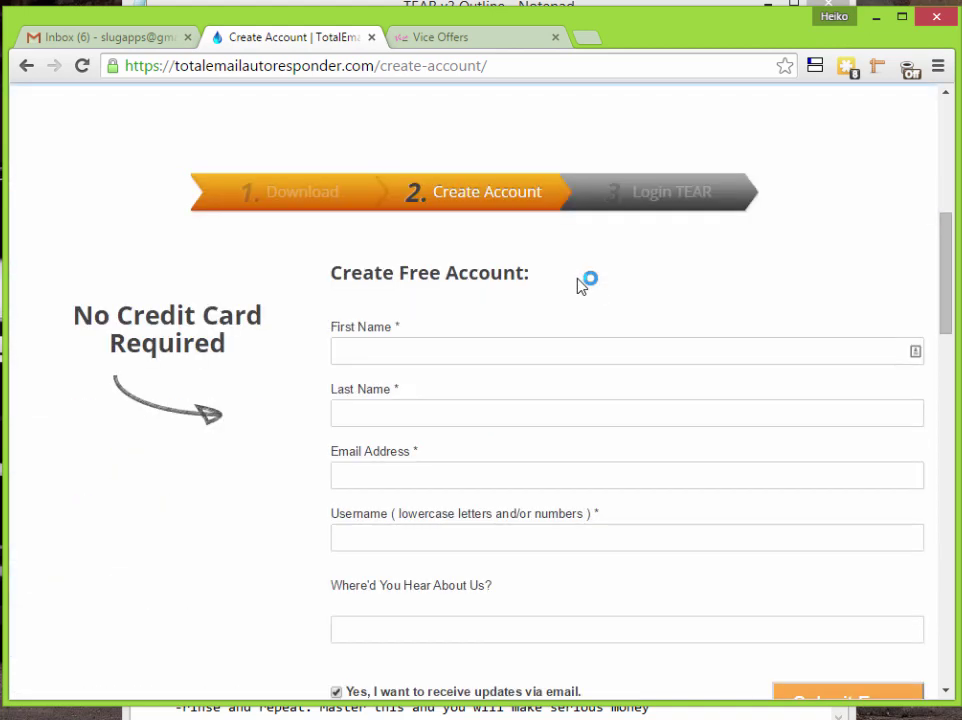
scroll(579, 286, down, 2)
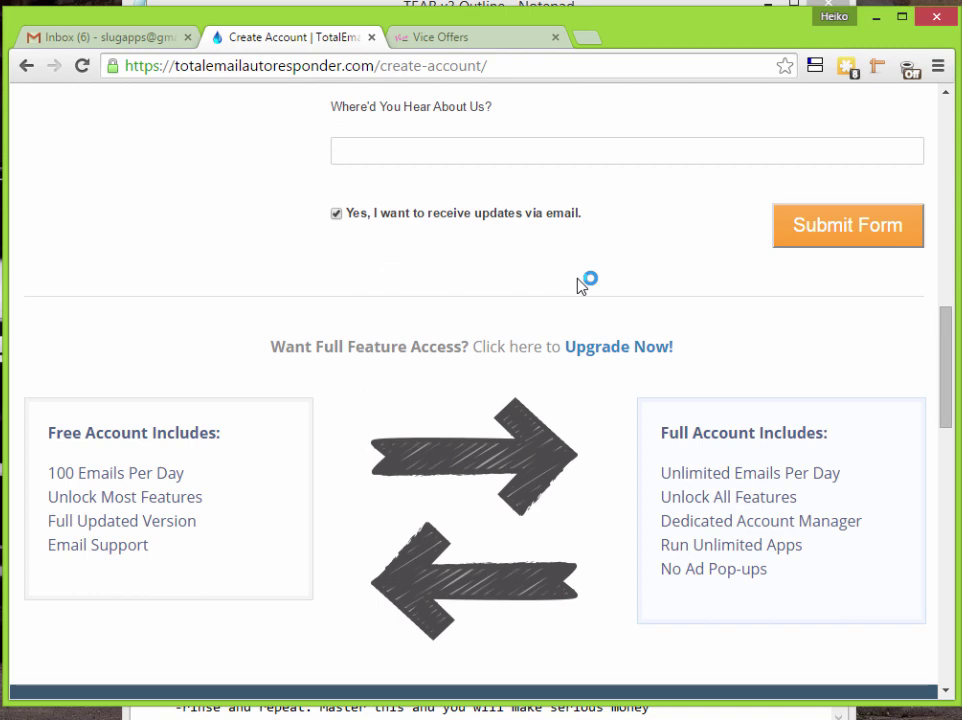
scroll(579, 286, up, 9)
scroll(578, 283, up, 2)
scroll(578, 283, down, 2)
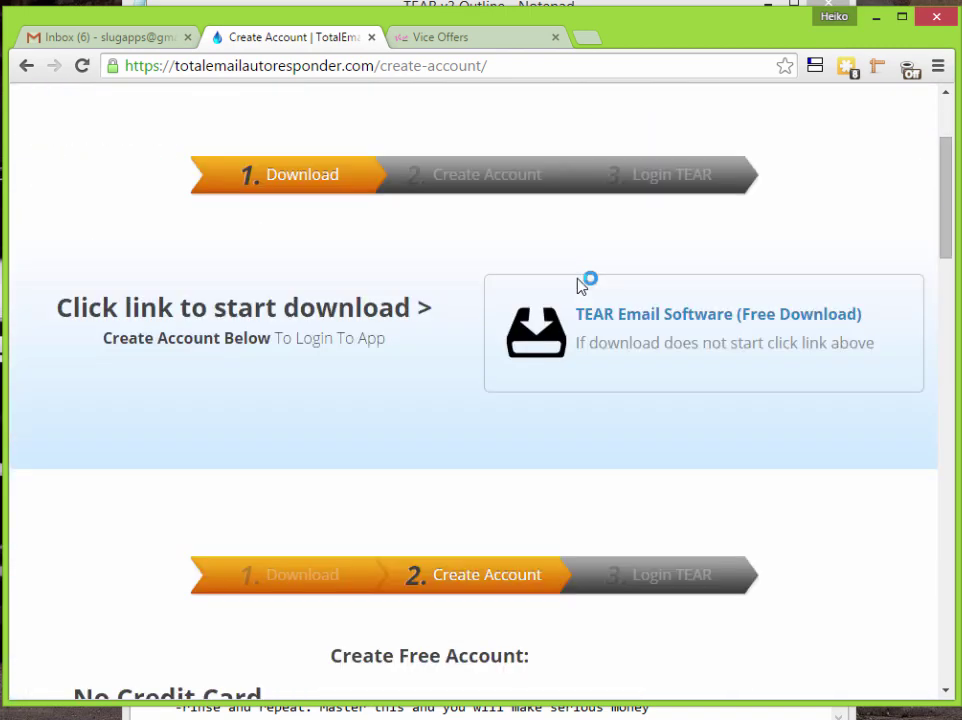
click(580, 286)
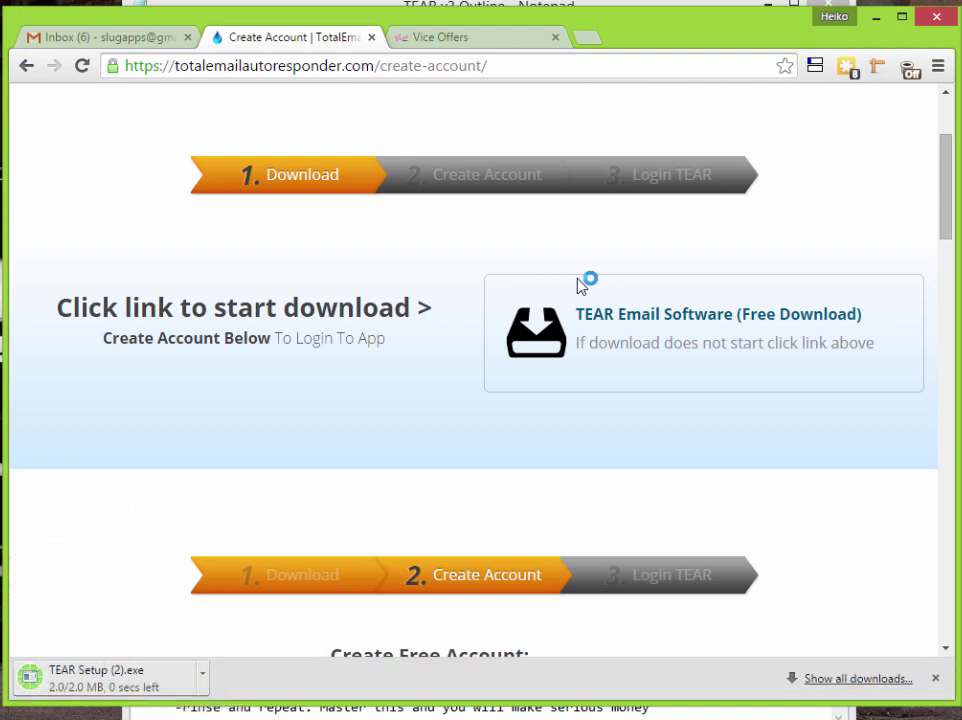
scroll(580, 285, down, 4)
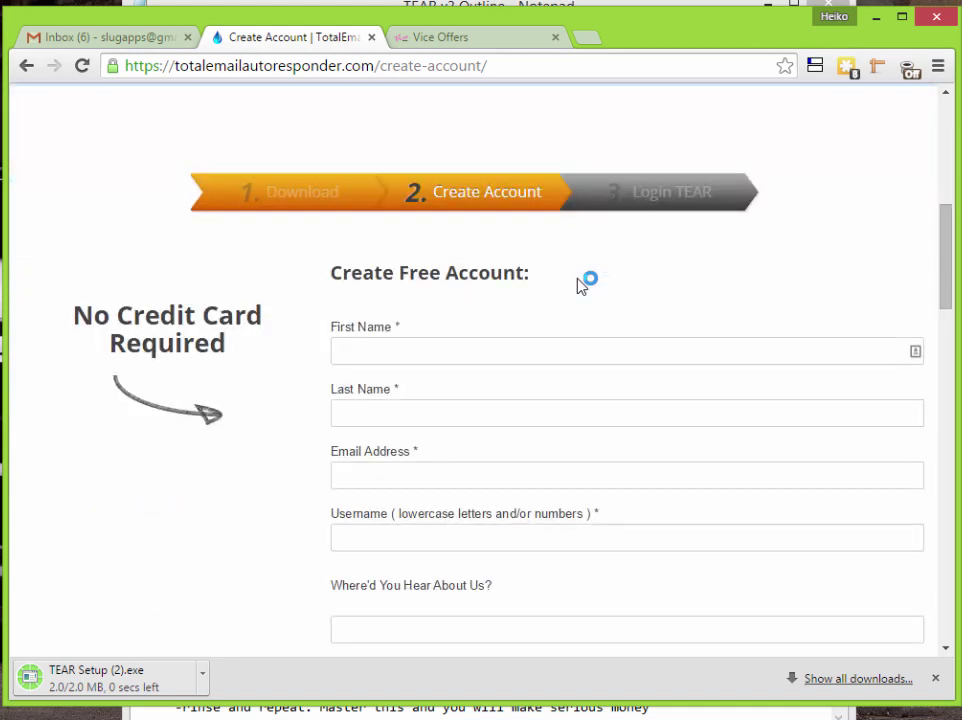
scroll(580, 285, up, 5)
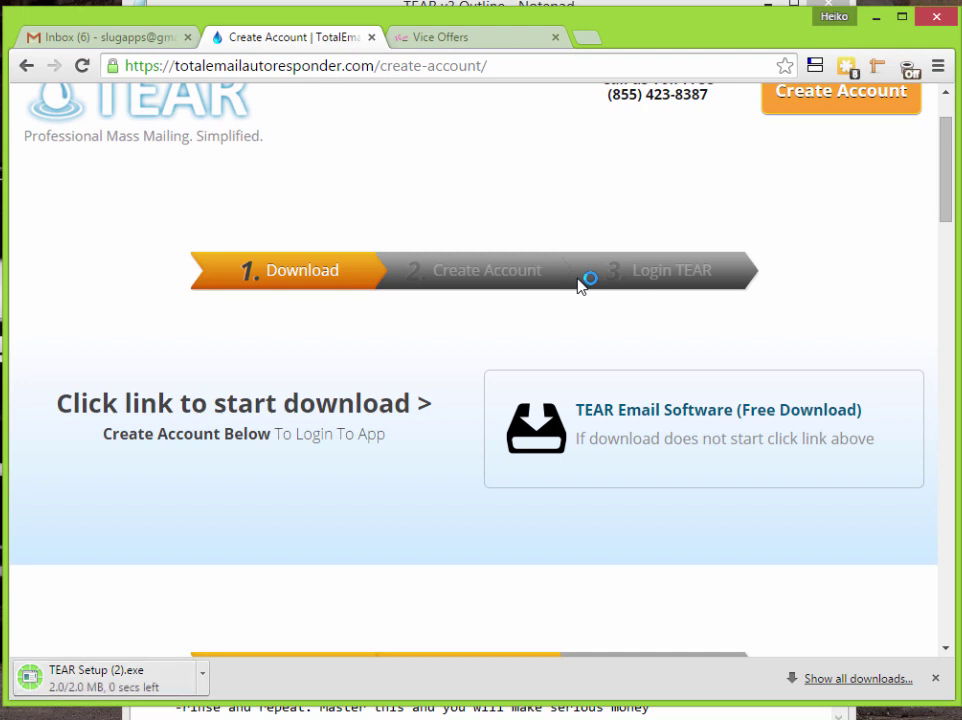
- Run TEAR Setup (2).exe, accept the license, and install TEAR 3.0.0 with default folder and shortcuts
click(202, 673)
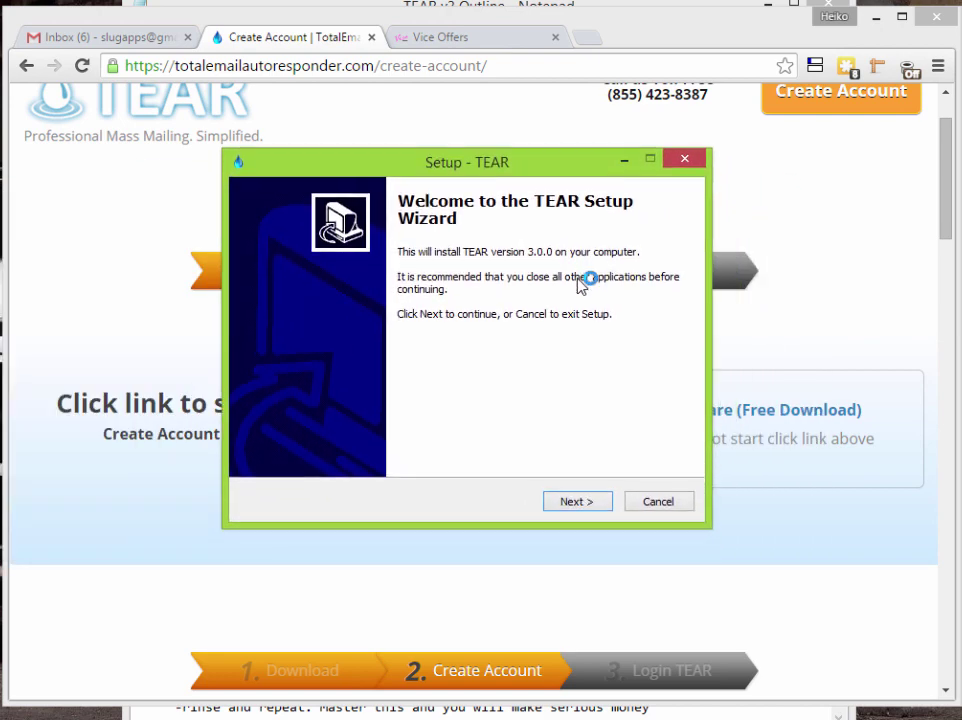
key(Return)
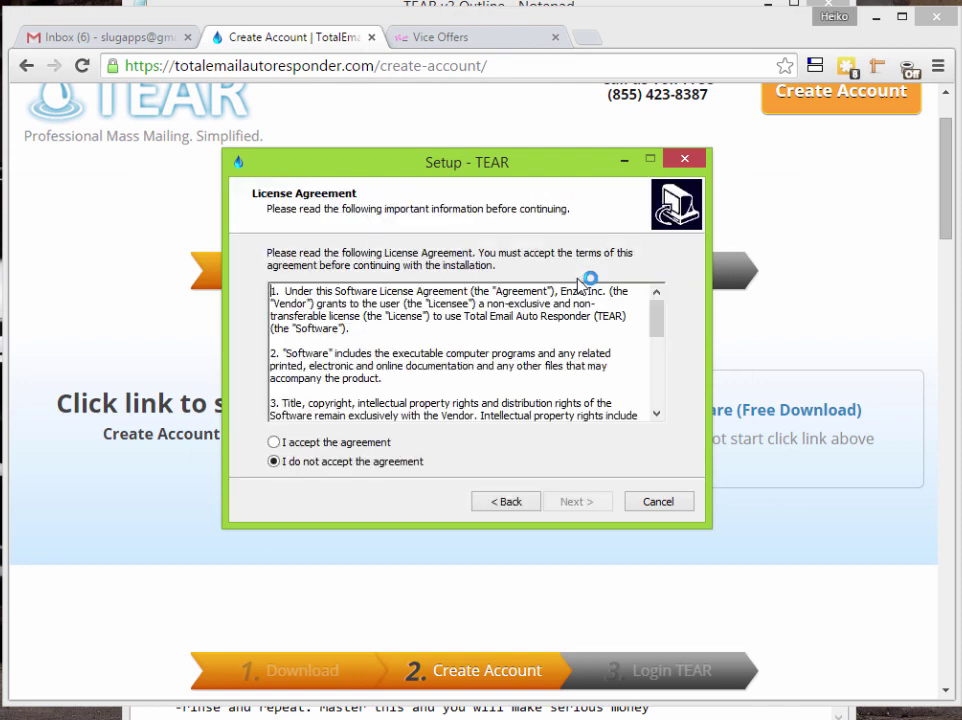
key(alt+a)
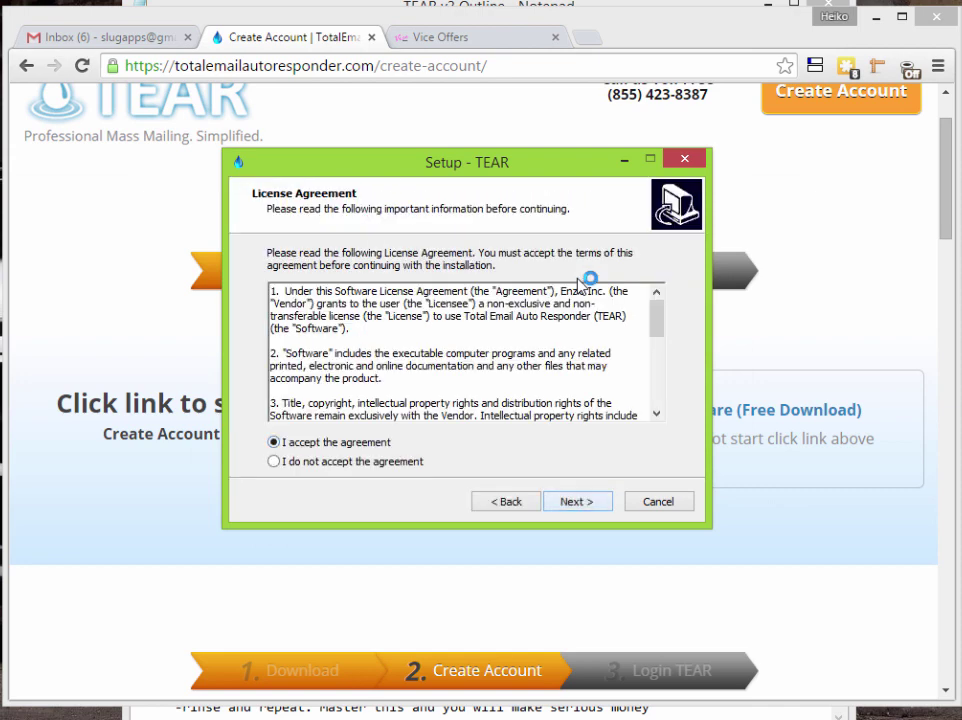
key(Return)
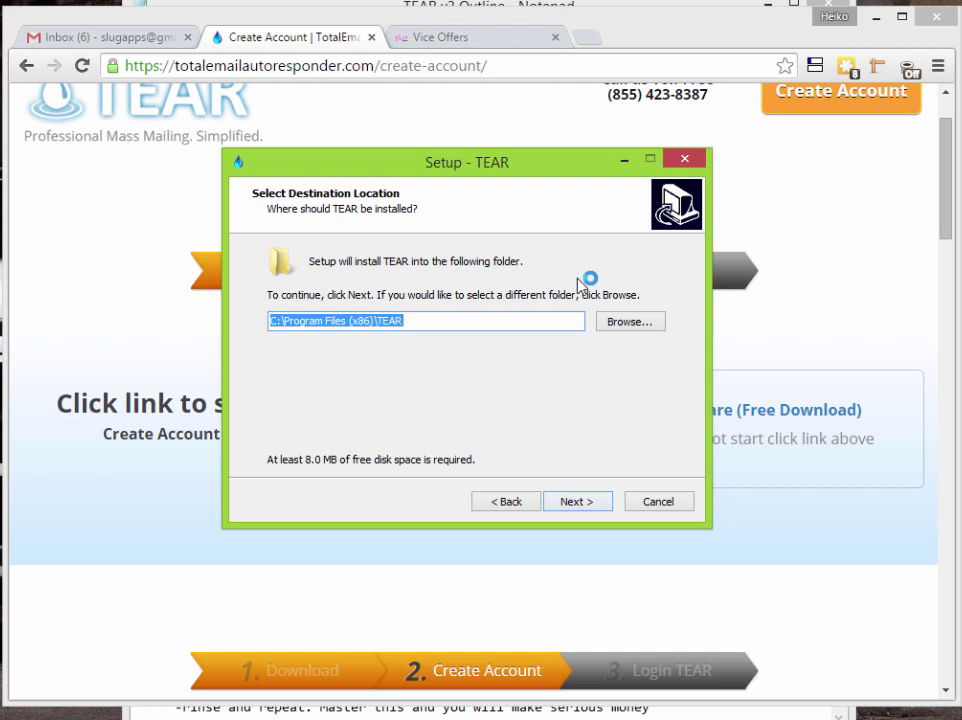
key(Return)
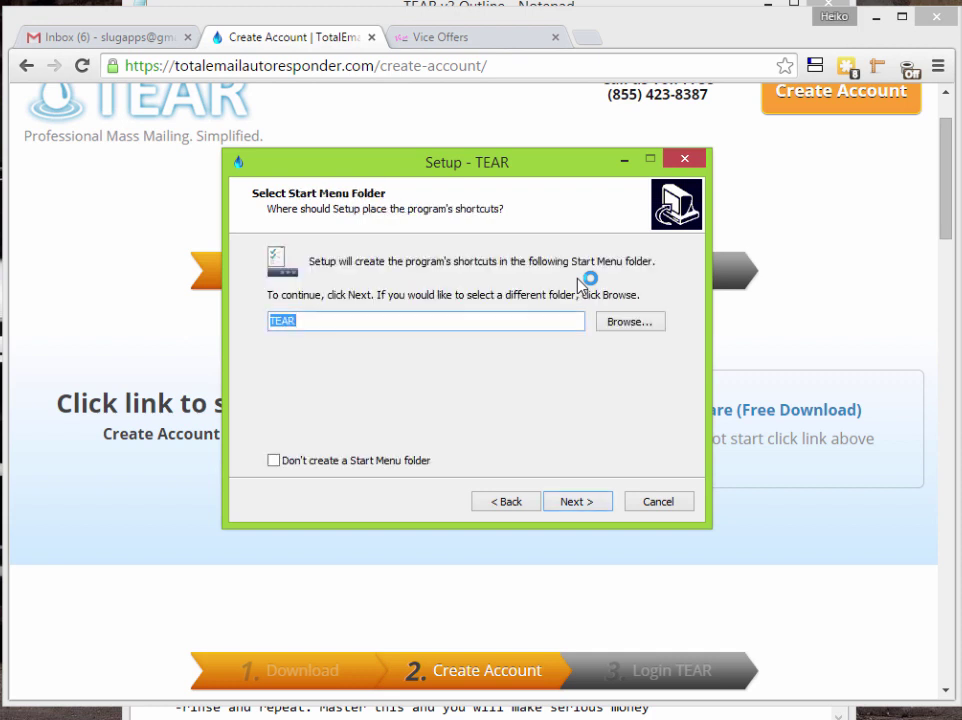
key(Return)
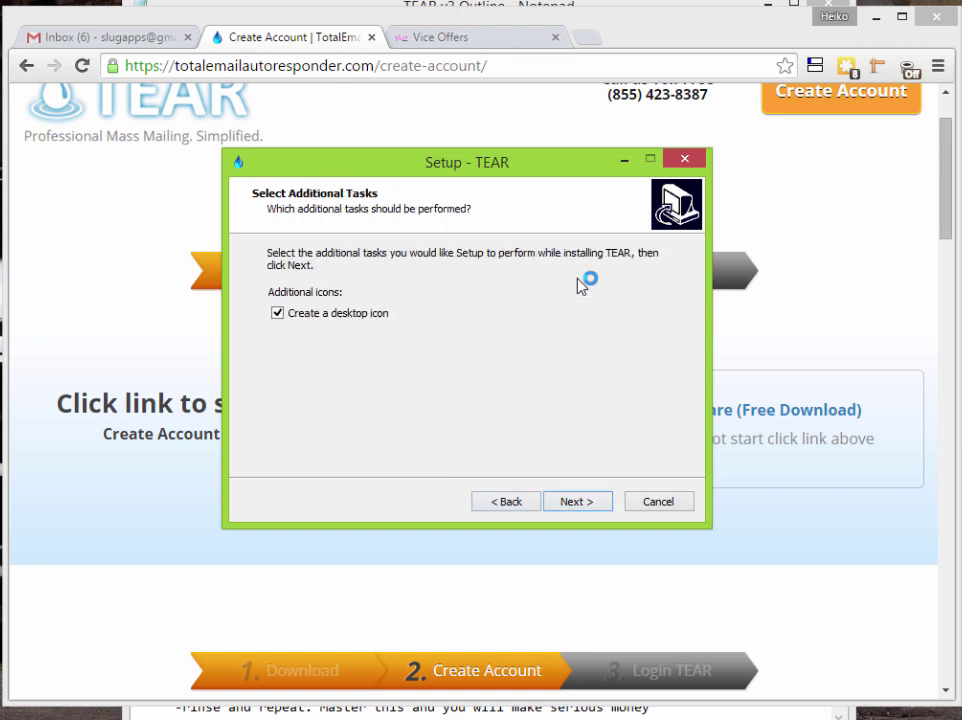
key(Return)
key(Return)
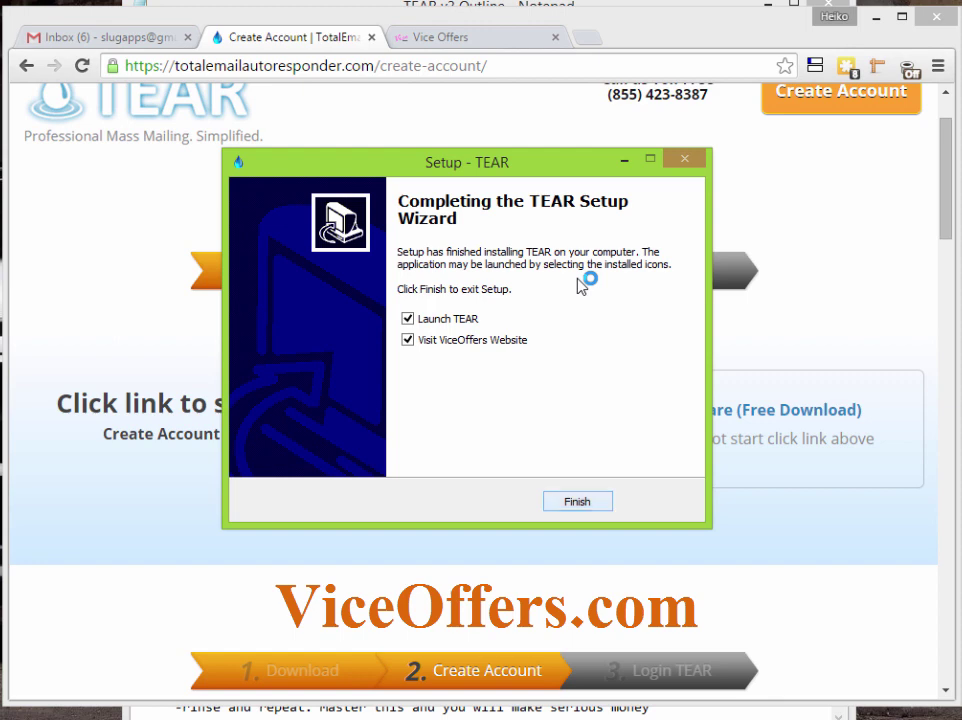
- Finish setup without visiting ViceOffers, then log in to TEAR with the account e-mail and password
key(space)
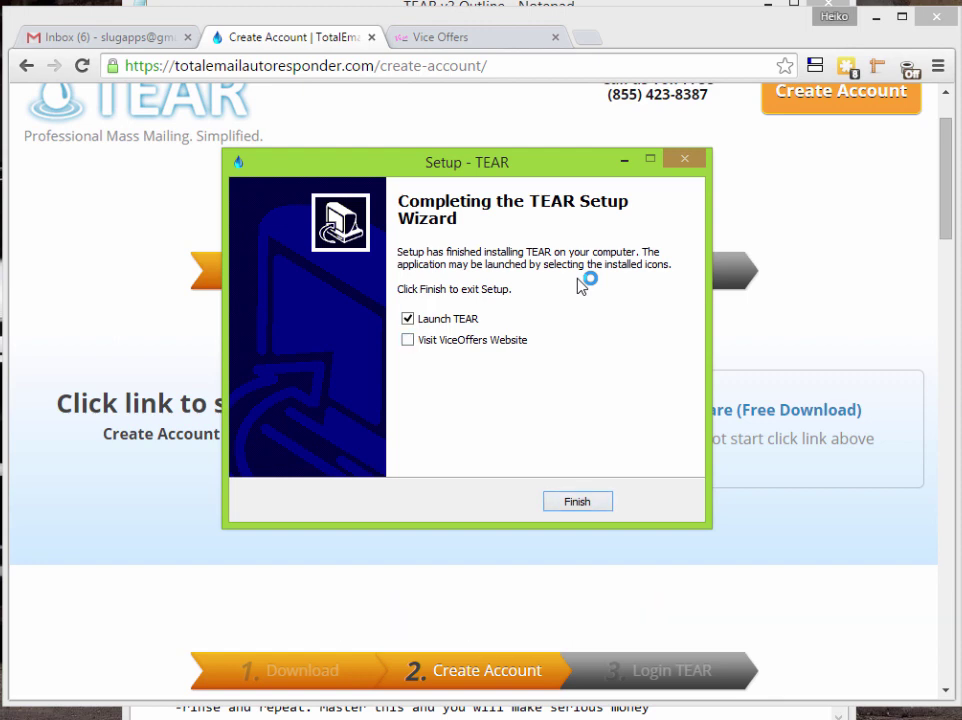
key(Return)
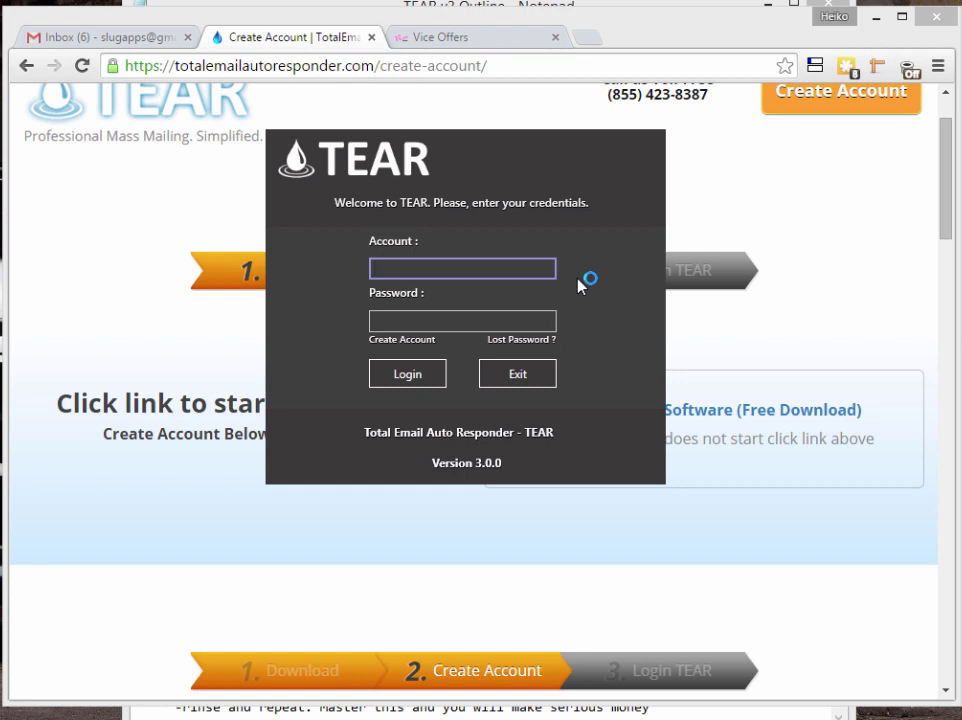
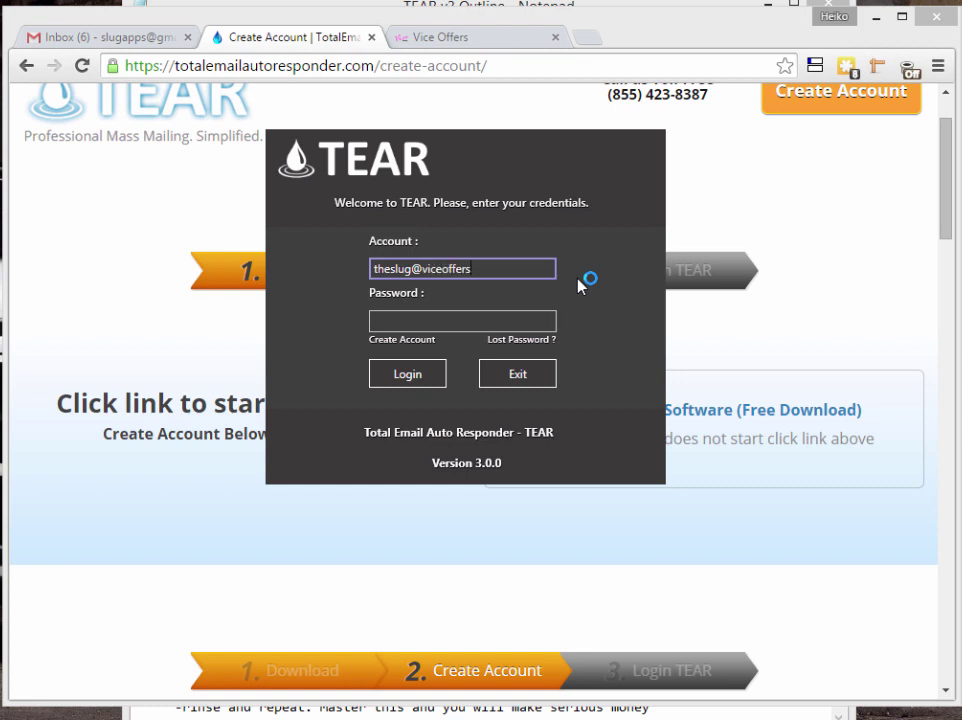
key(Tab)
text(*)
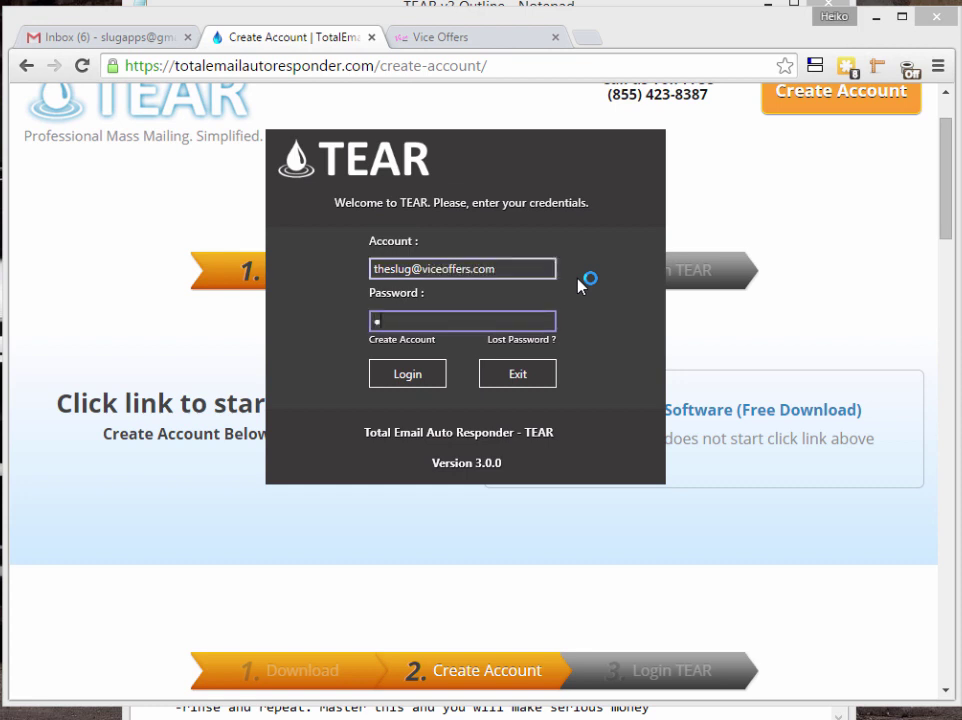
text(*******)
key(Tab)
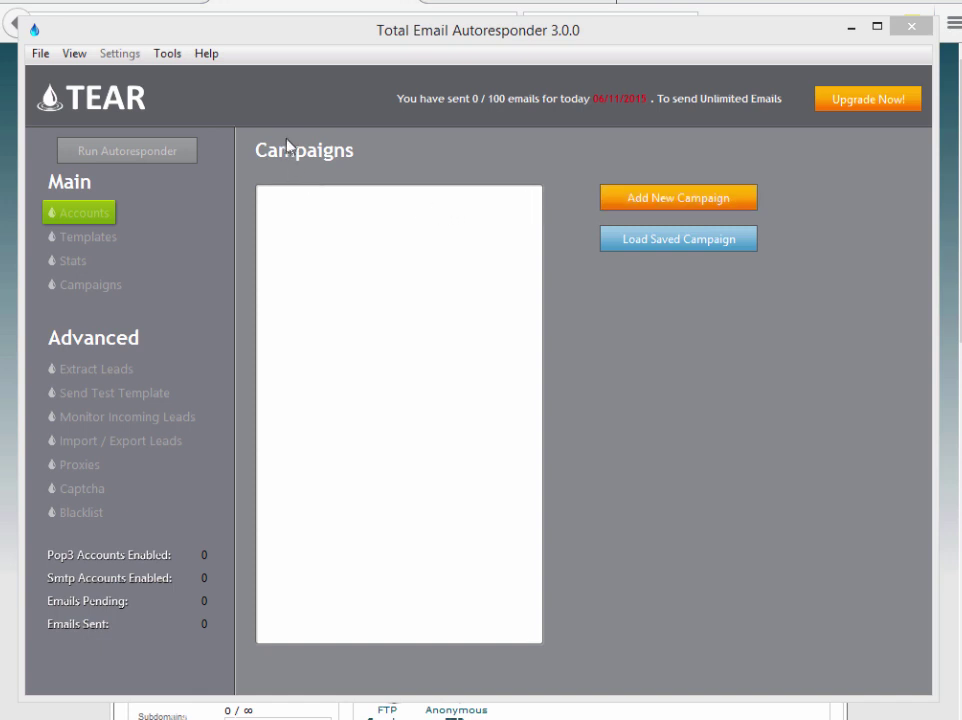
- Create a campaign named 'Adult Traffic 1' and open it
click(668, 202)
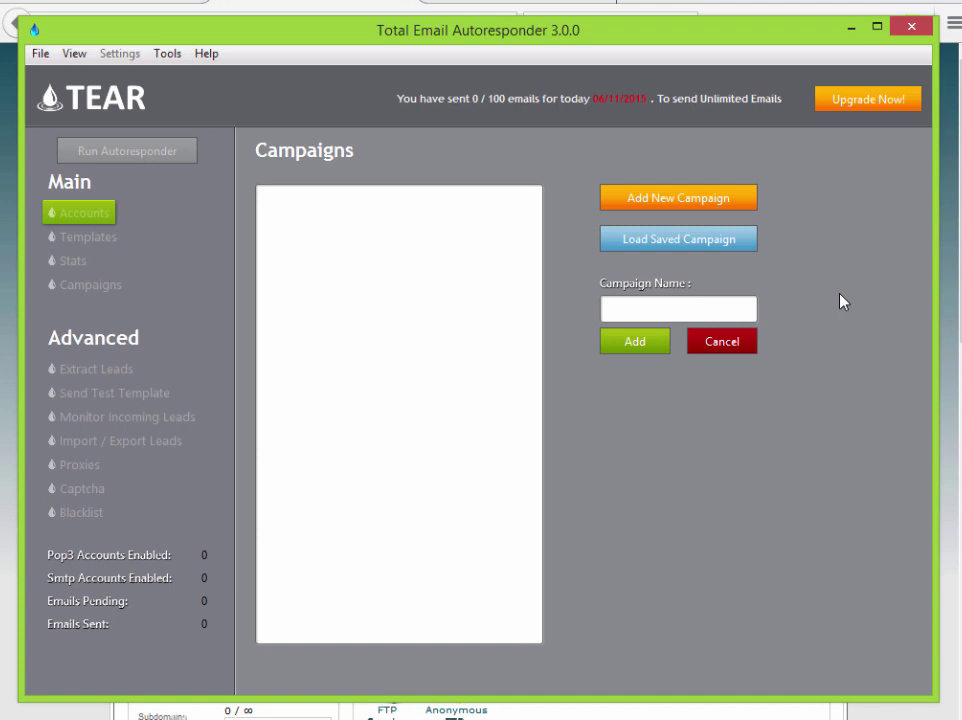
text(Adult Traffic 1)
click(645, 341)
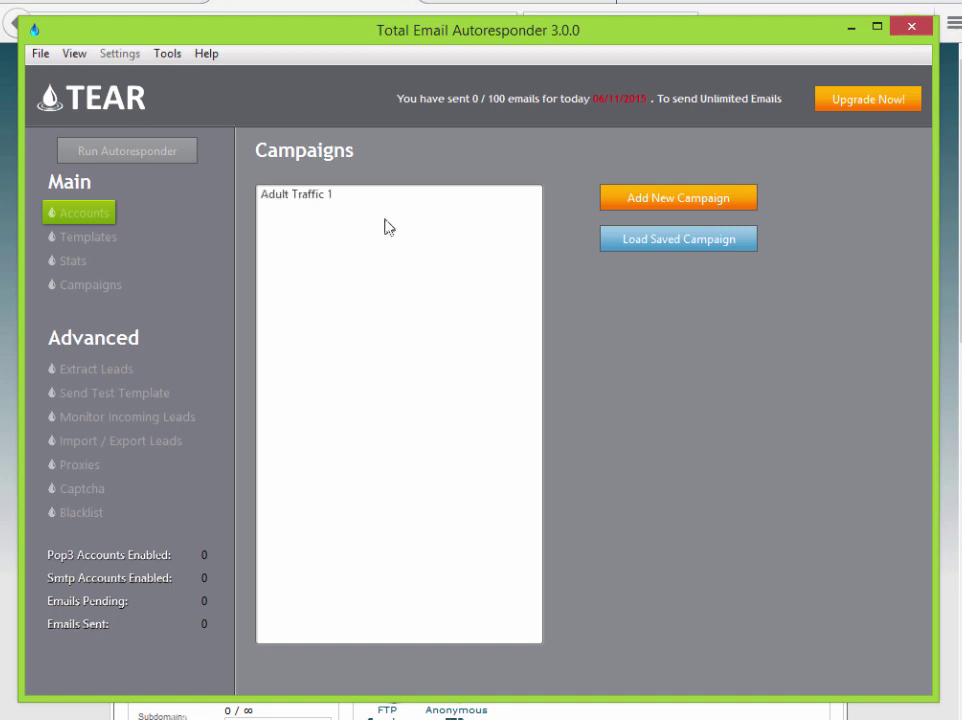
click(331, 201)
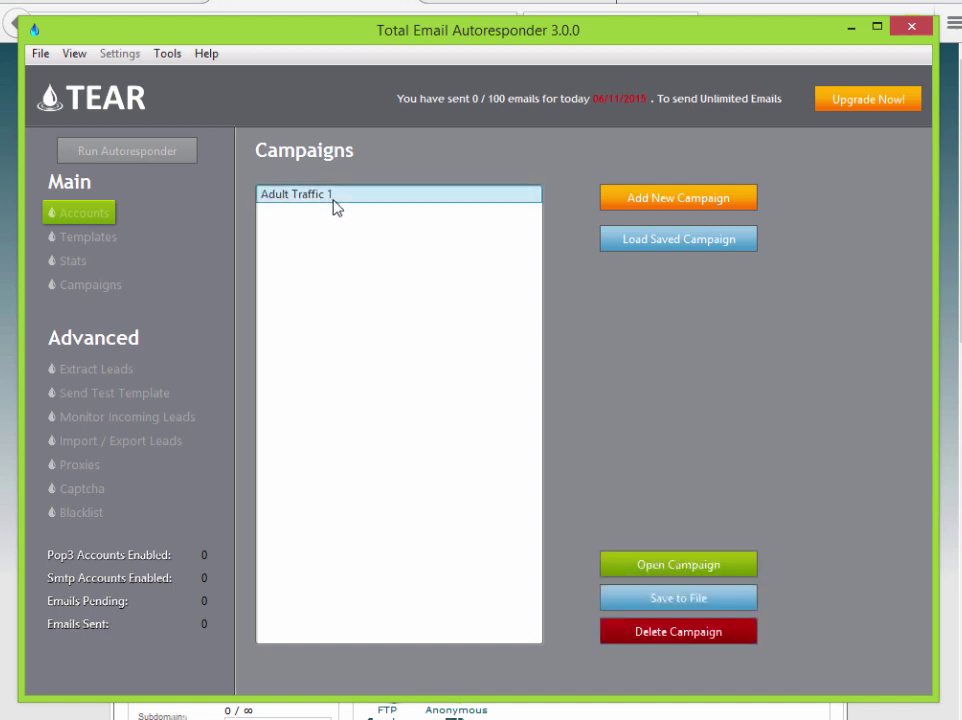
click(726, 568)
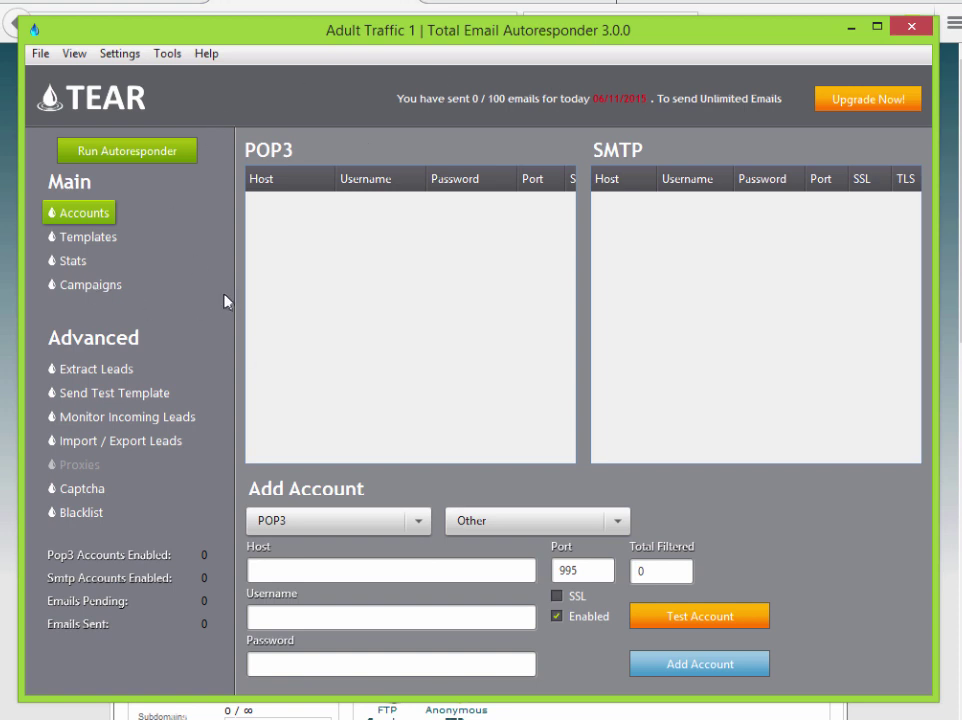
- Add a campaign named 'Adult Traffic 2' and open it
click(89, 287)
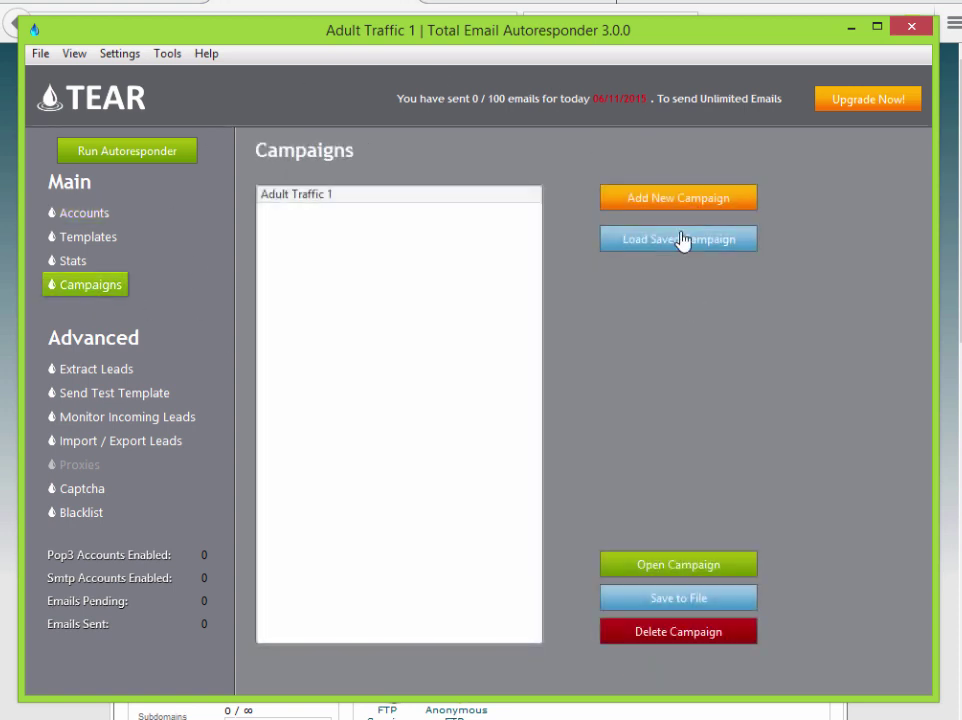
click(632, 201)
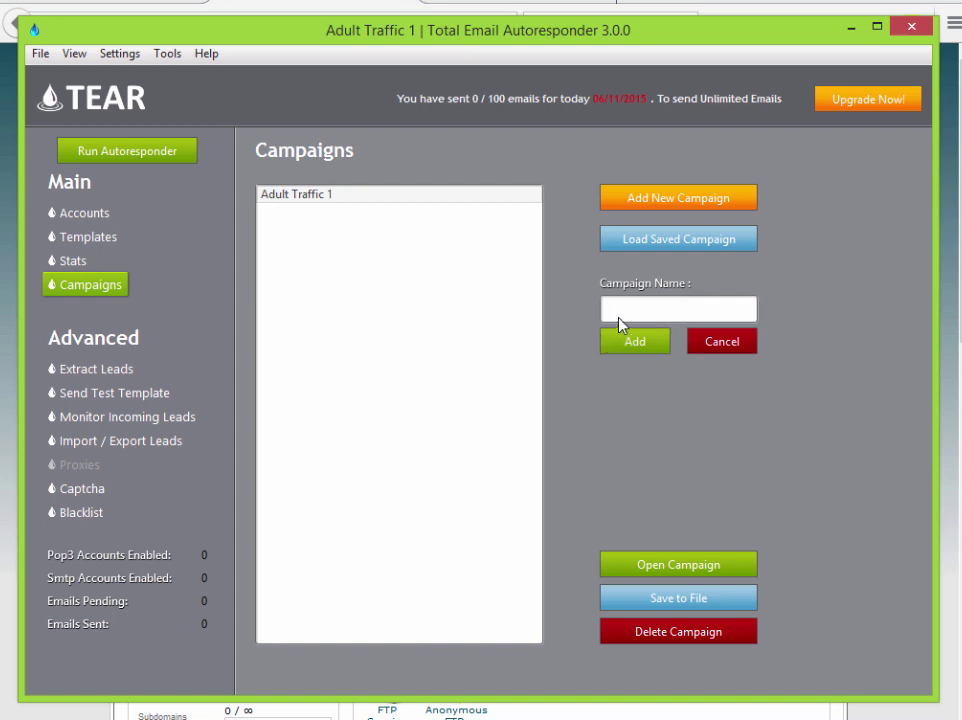
text(Adult Traffic 2)
click(636, 350)
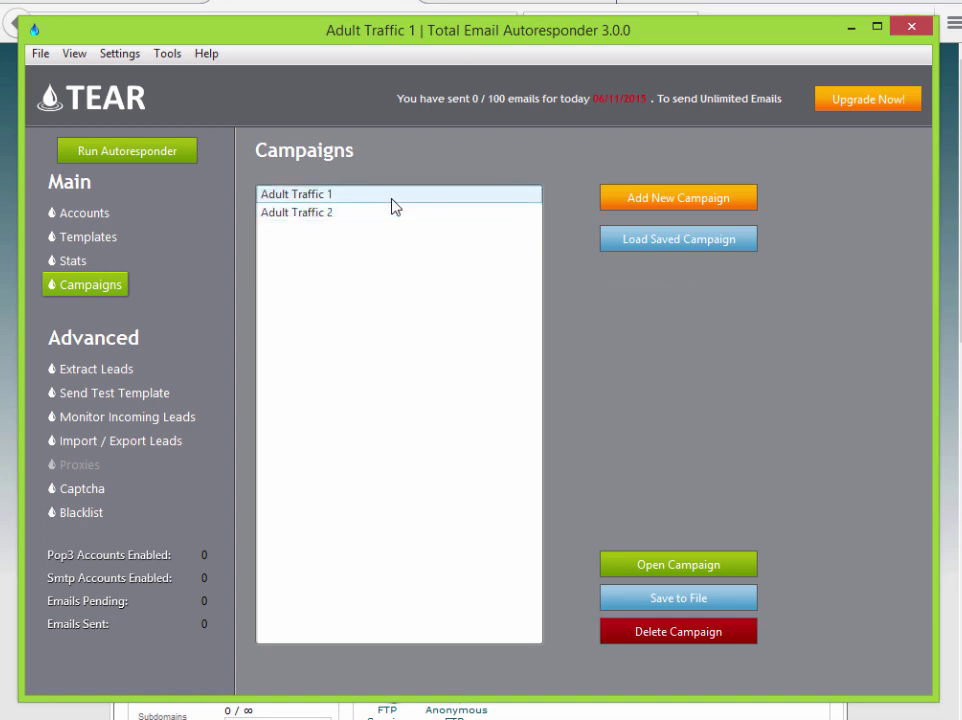
click(307, 211)
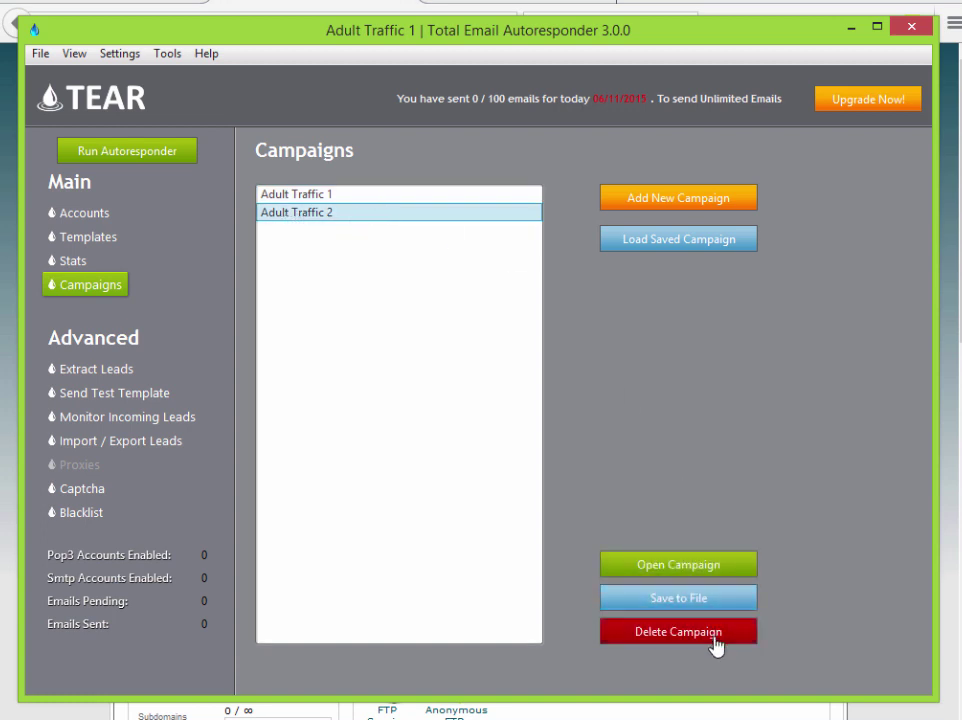
click(709, 564)
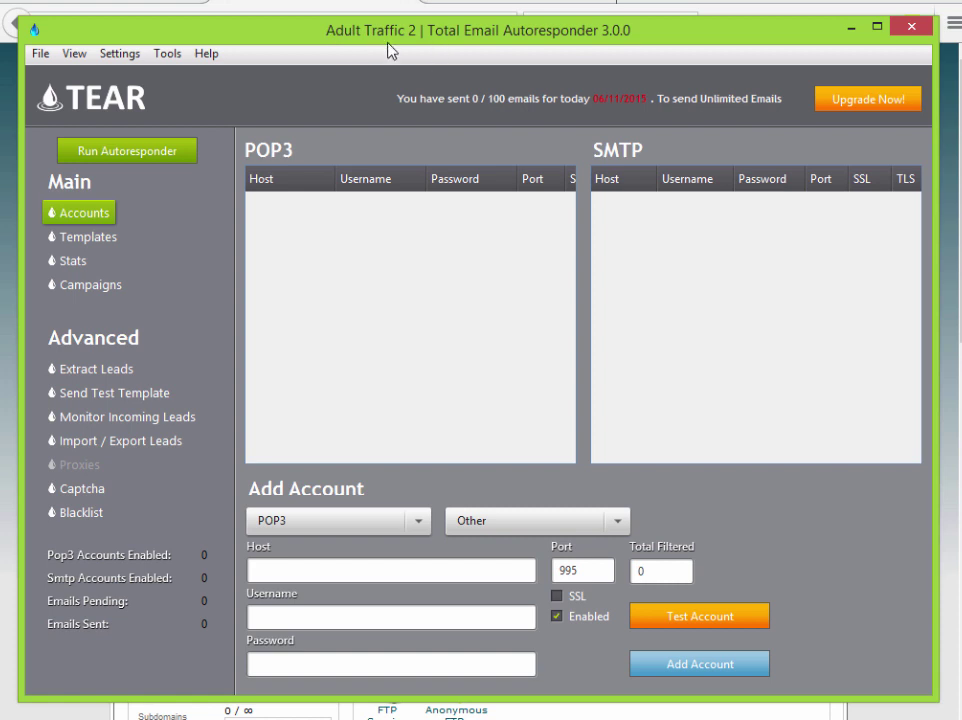
- Reopen Adult Traffic 1, check the sending statistics, and leave Adult Traffic 1 selected
click(91, 287)
click(399, 196)
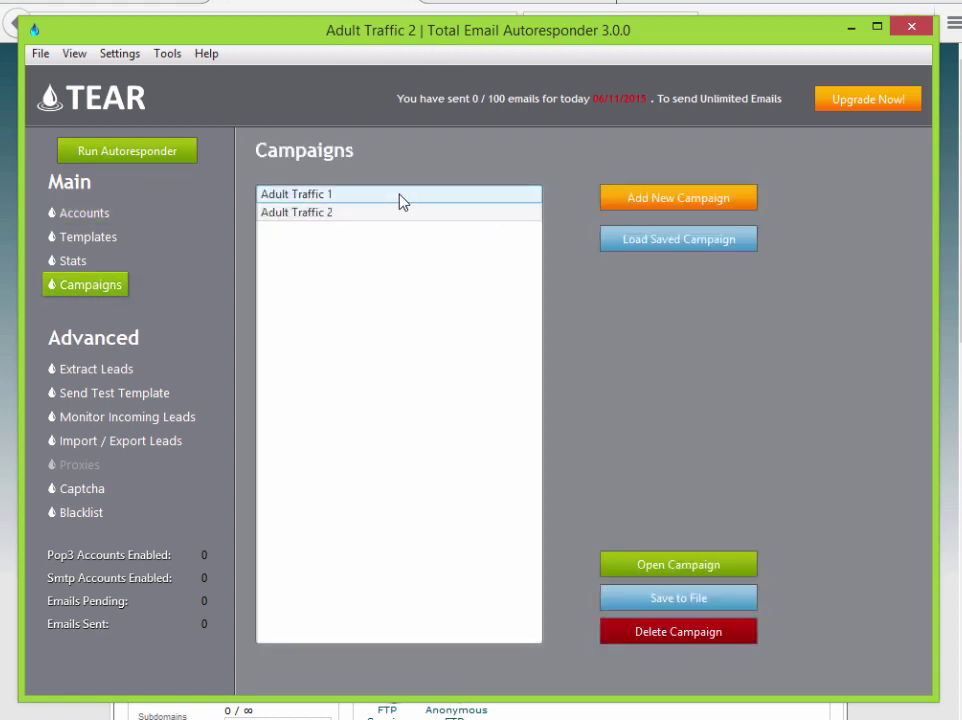
click(715, 572)
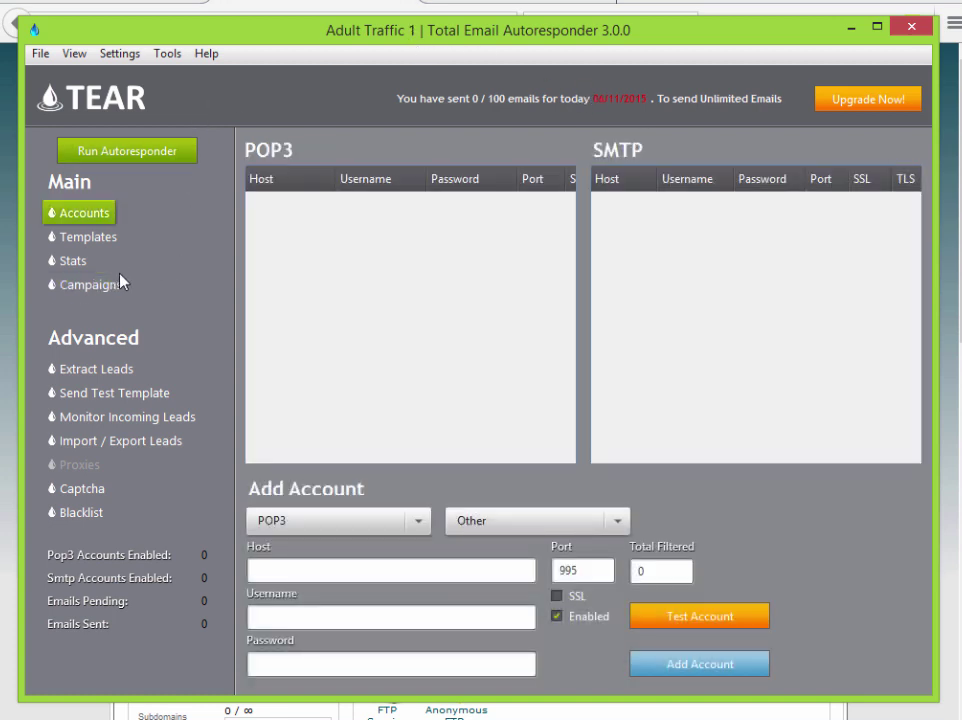
click(69, 262)
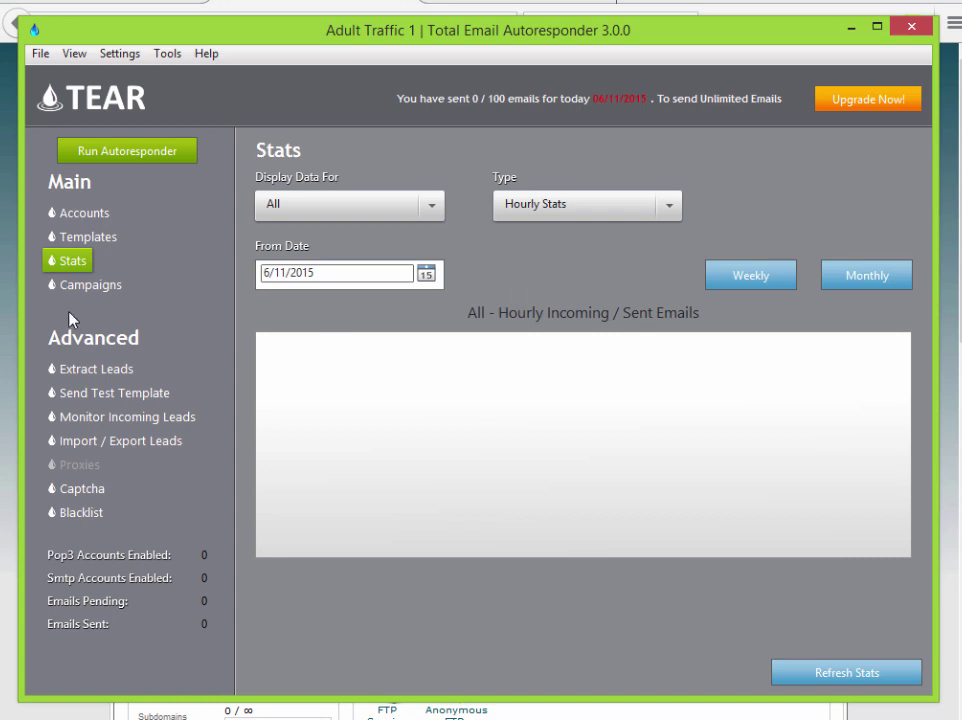
click(95, 285)
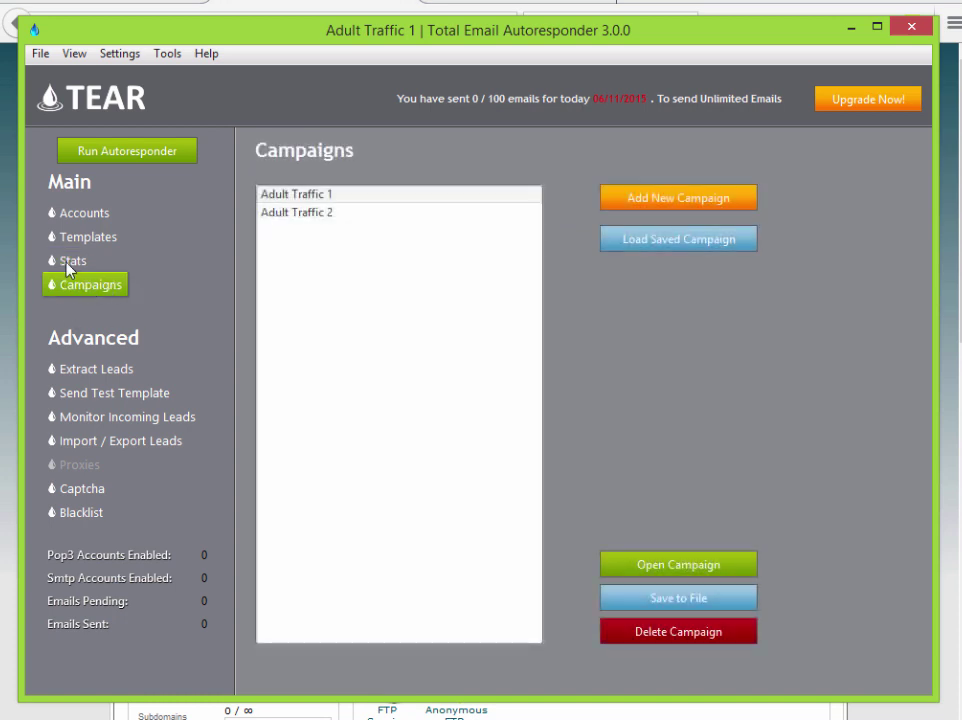
click(372, 196)
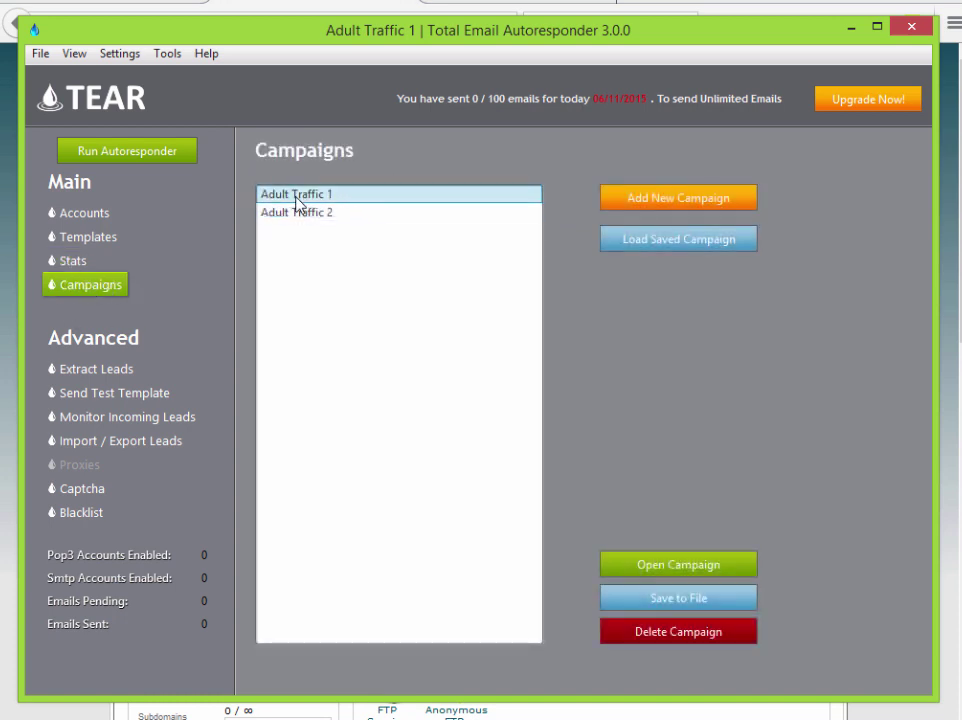
click(368, 213)
click(369, 196)
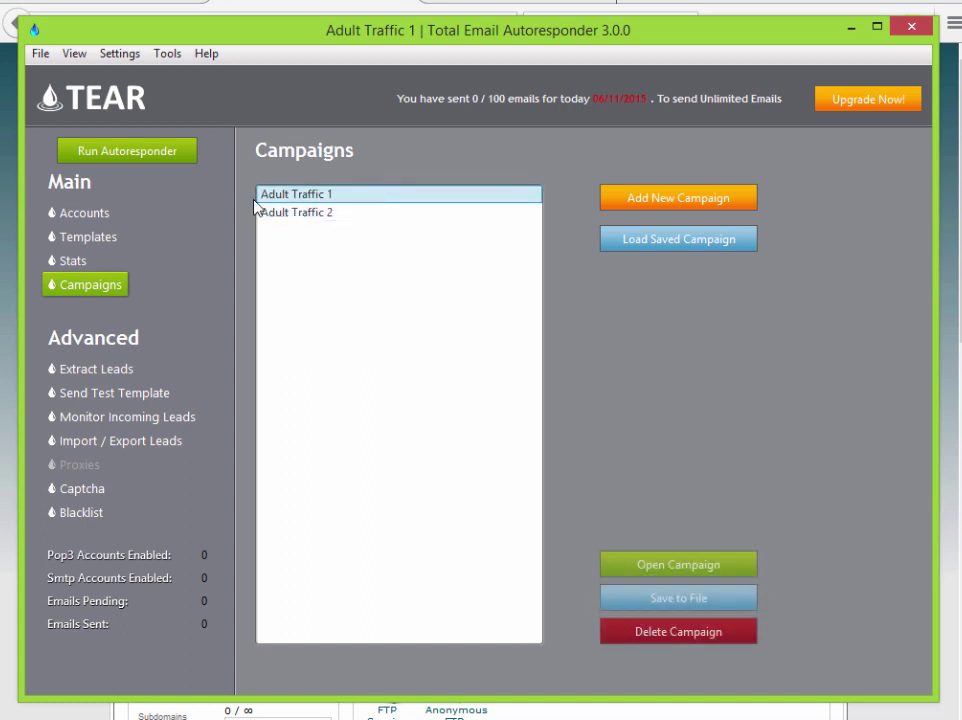
- Cancel saving Adult Traffic 1 to a file and return to the POP3/SMTP Accounts page
click(709, 605)
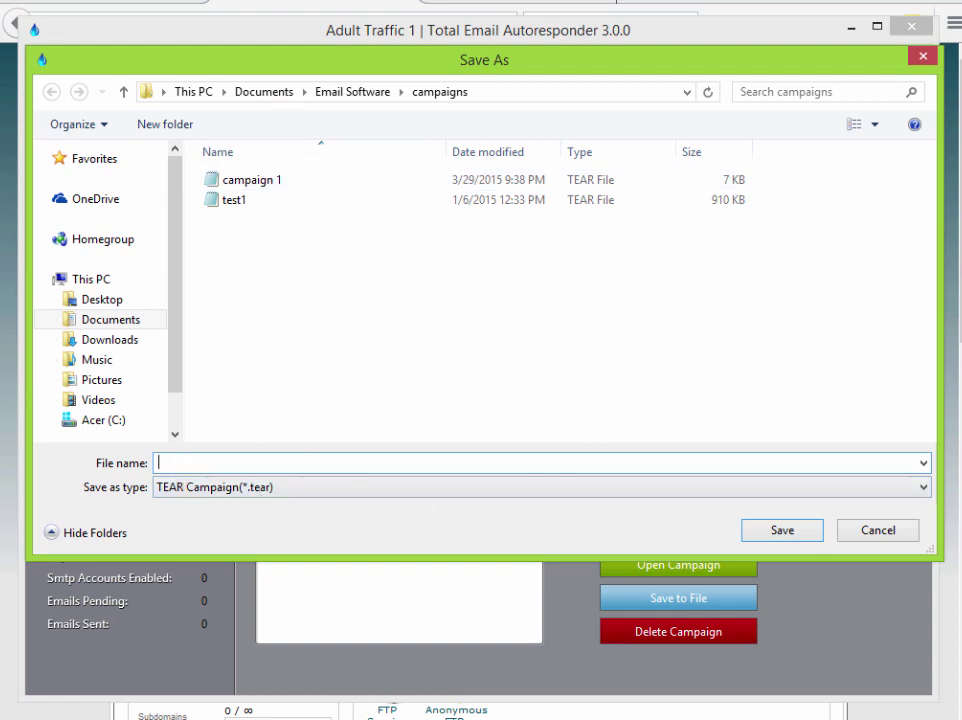
click(921, 57)
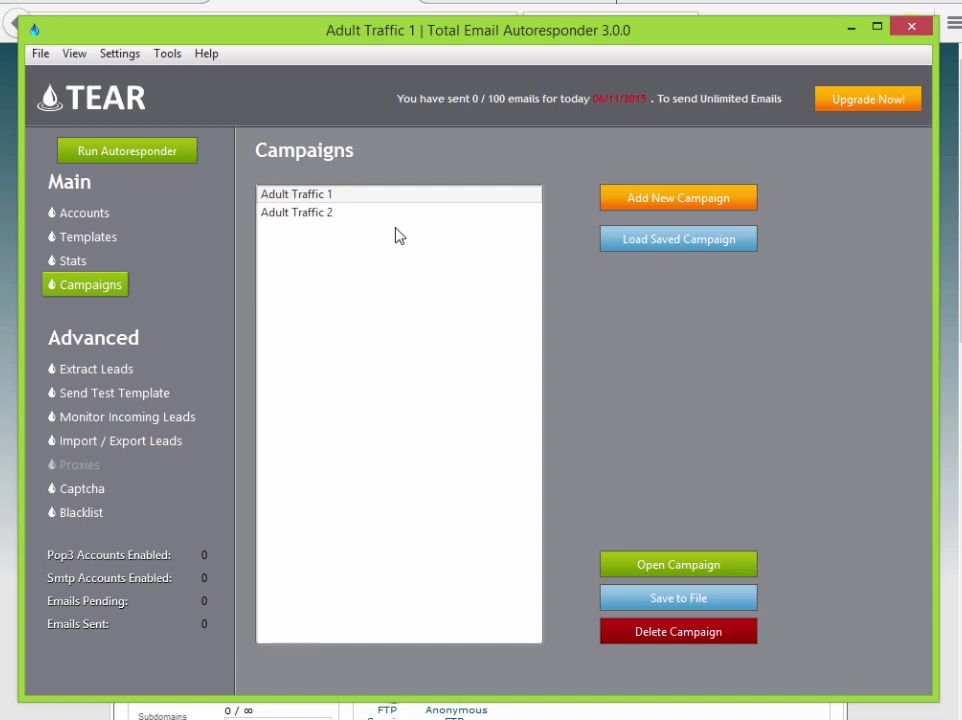
click(84, 212)
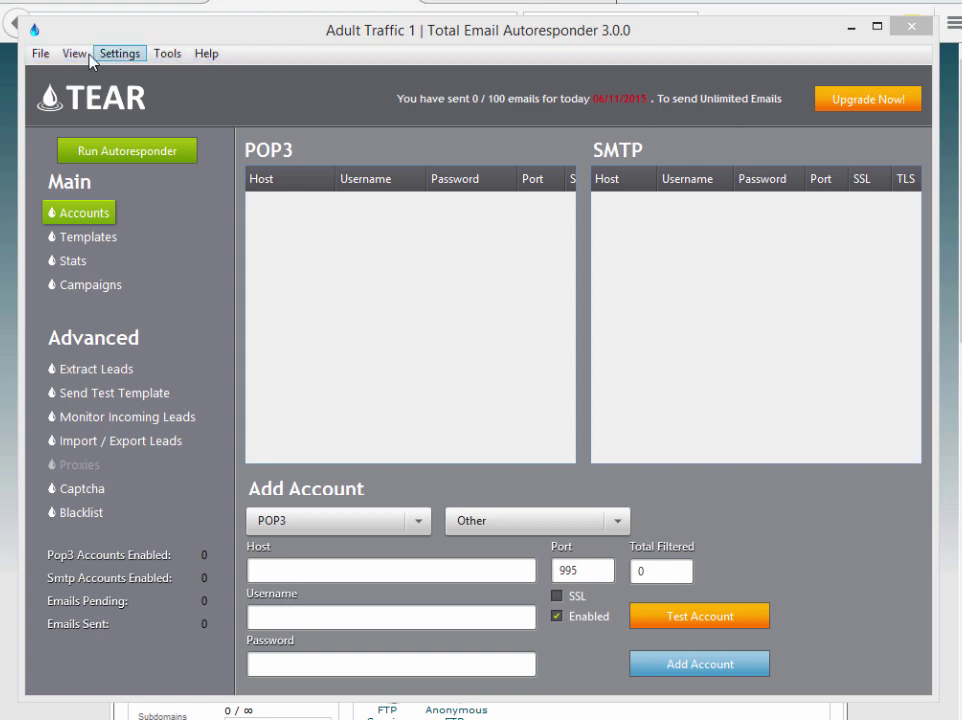
- Look through the Help and Tools menus, then open Settings on POP3 General
click(204, 54)
click(168, 56)
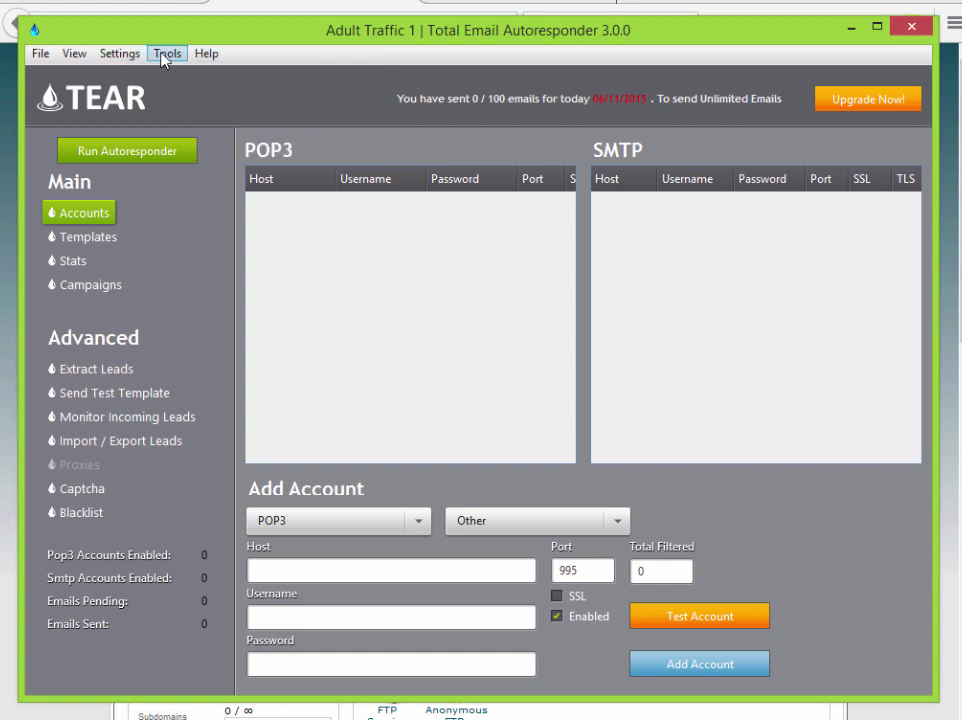
click(168, 56)
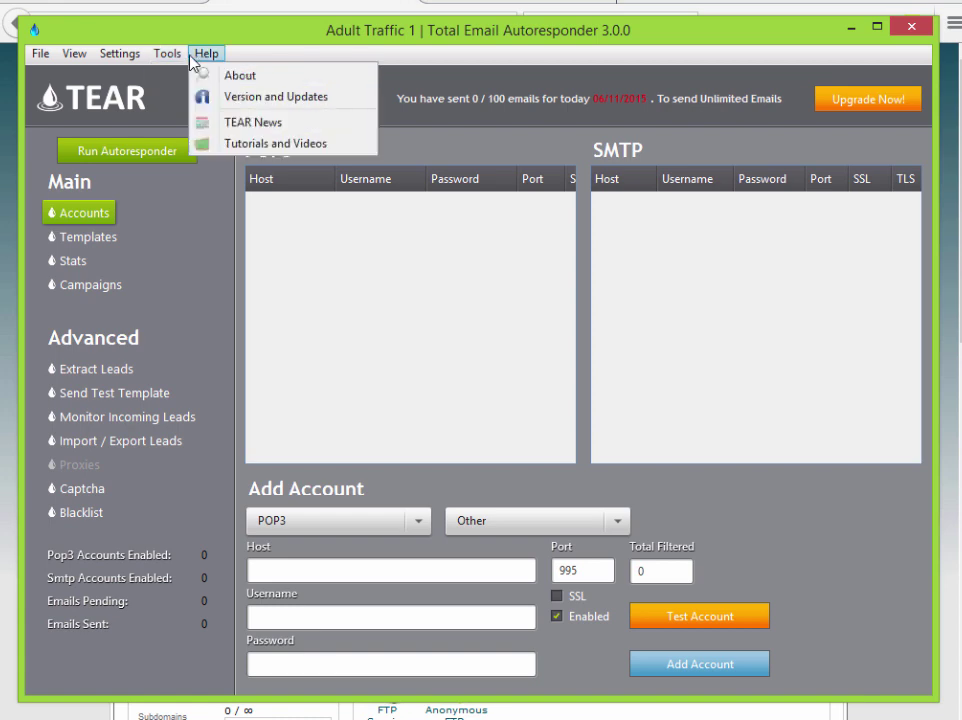
click(127, 57)
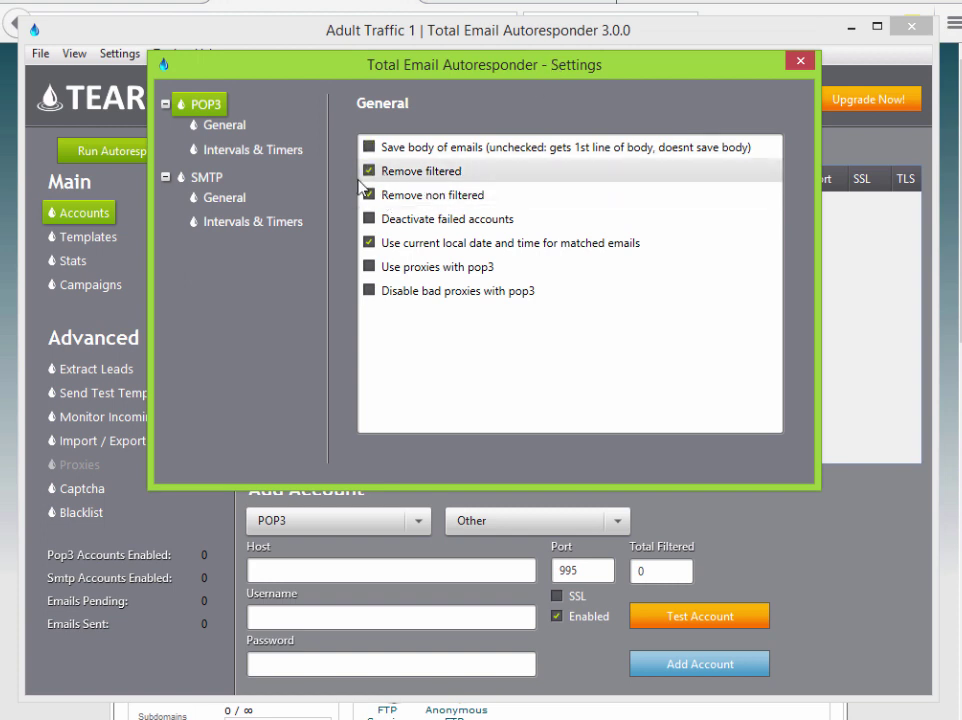
- Set the SMTP Intervals & Timers thread count to 3
click(207, 178)
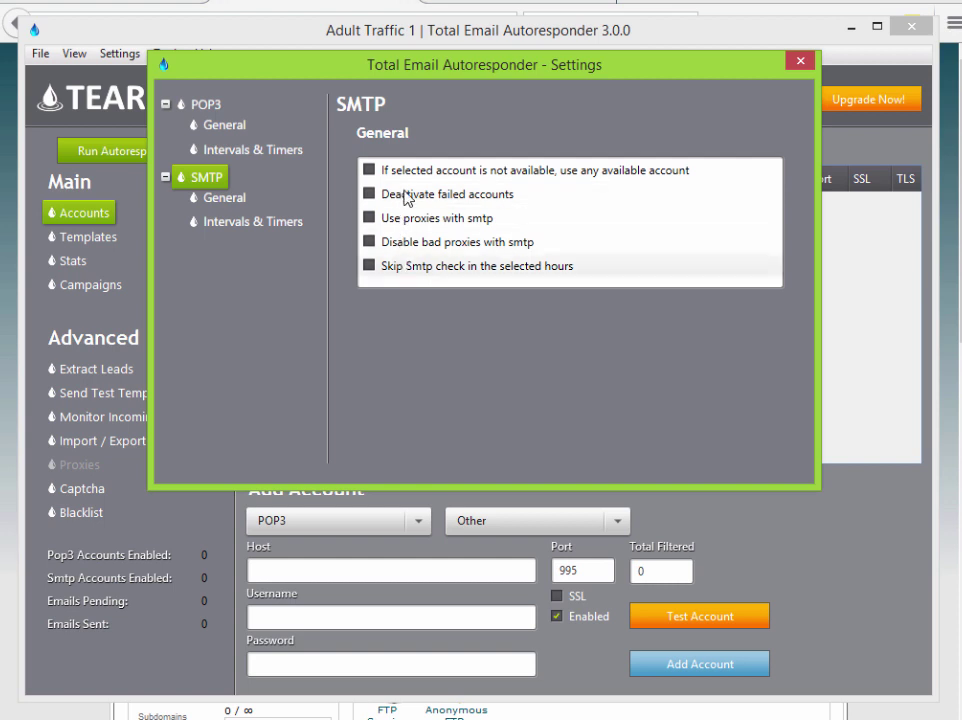
click(295, 222)
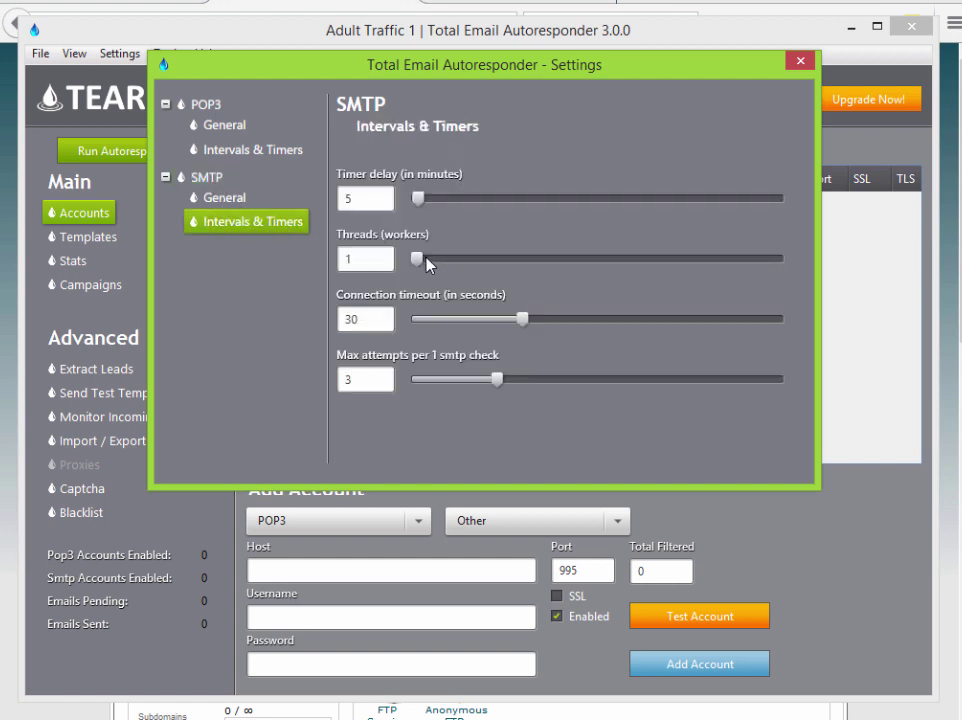
drag(426, 257, 455, 262)
drag(545, 265, 464, 280)
- Set the POP3 Intervals & Timers thread count to 3
click(238, 127)
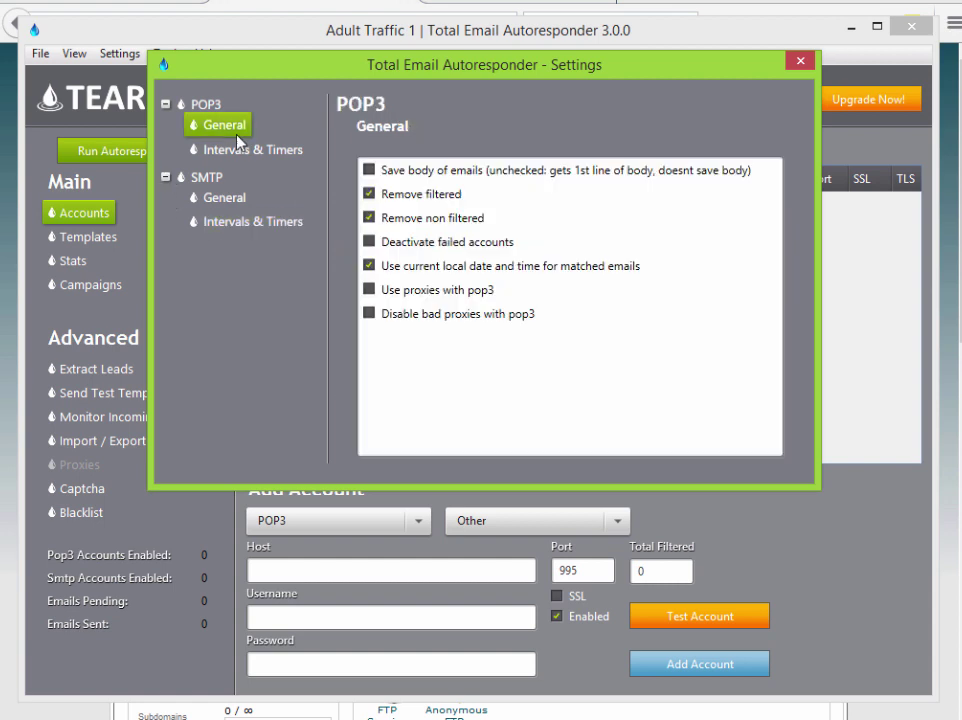
click(238, 147)
click(238, 130)
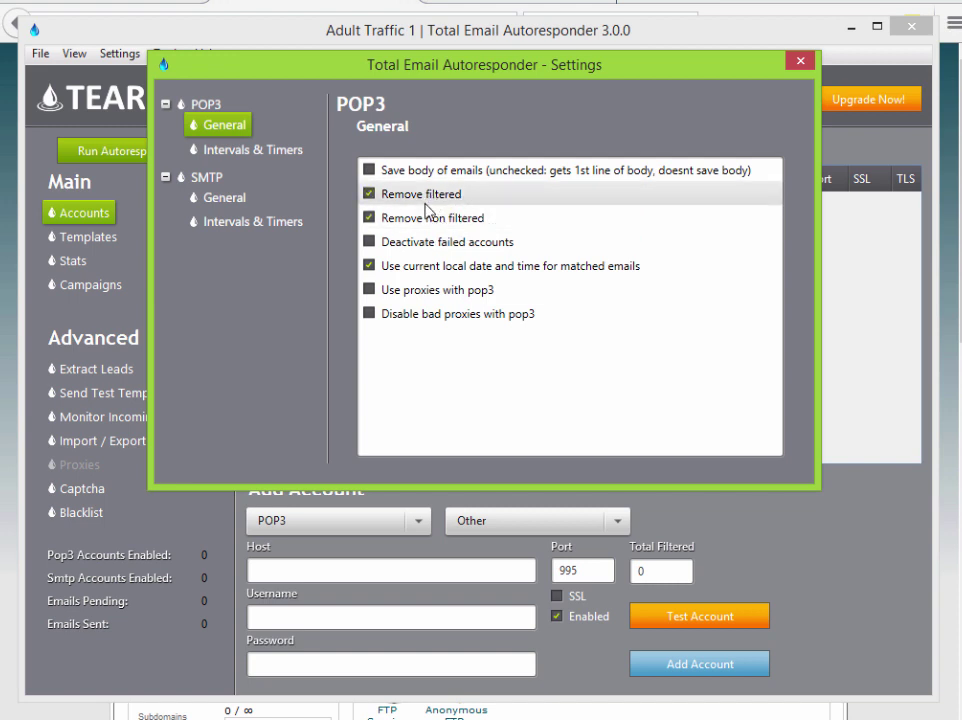
click(266, 154)
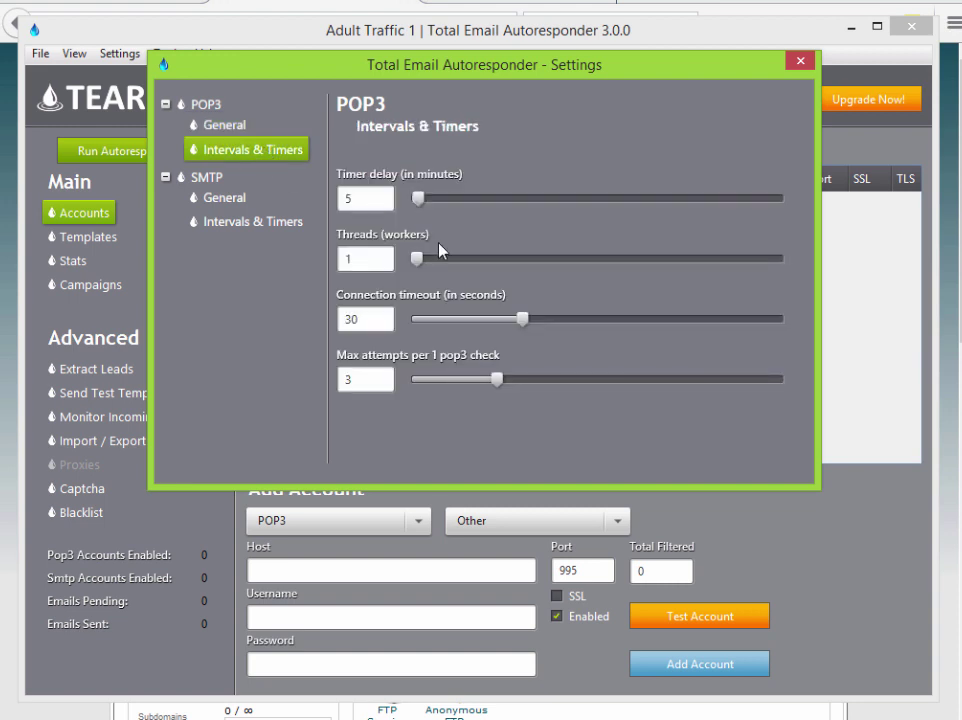
drag(431, 261, 455, 263)
- Review the POP3 and SMTP settings pages, ending on SMTP General with its Clock Ignores section
click(221, 197)
click(251, 221)
click(206, 177)
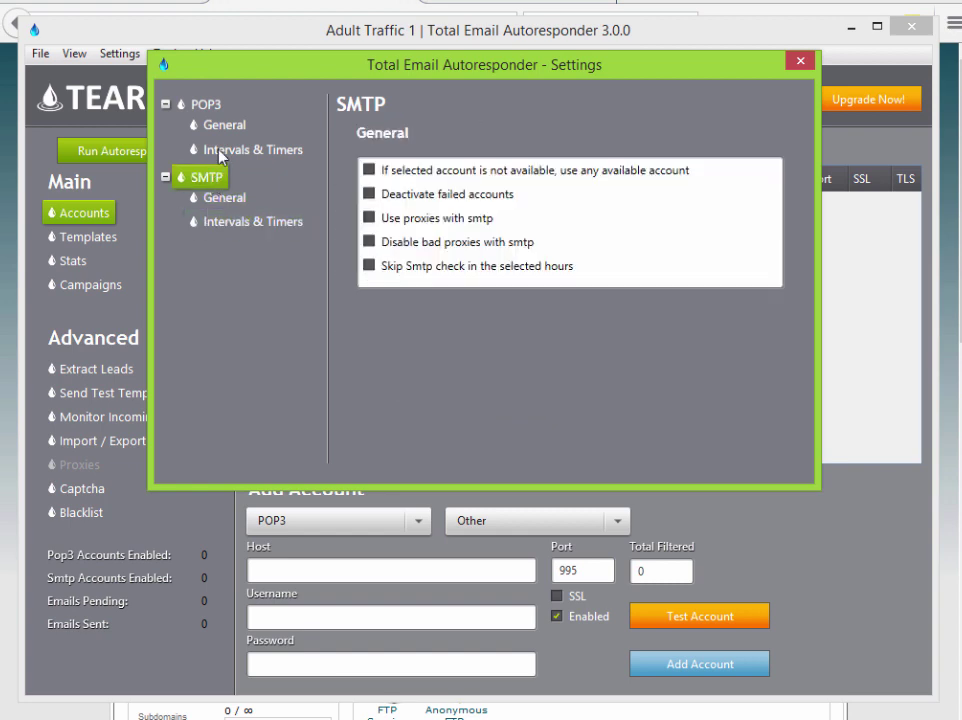
click(250, 149)
click(224, 125)
click(264, 152)
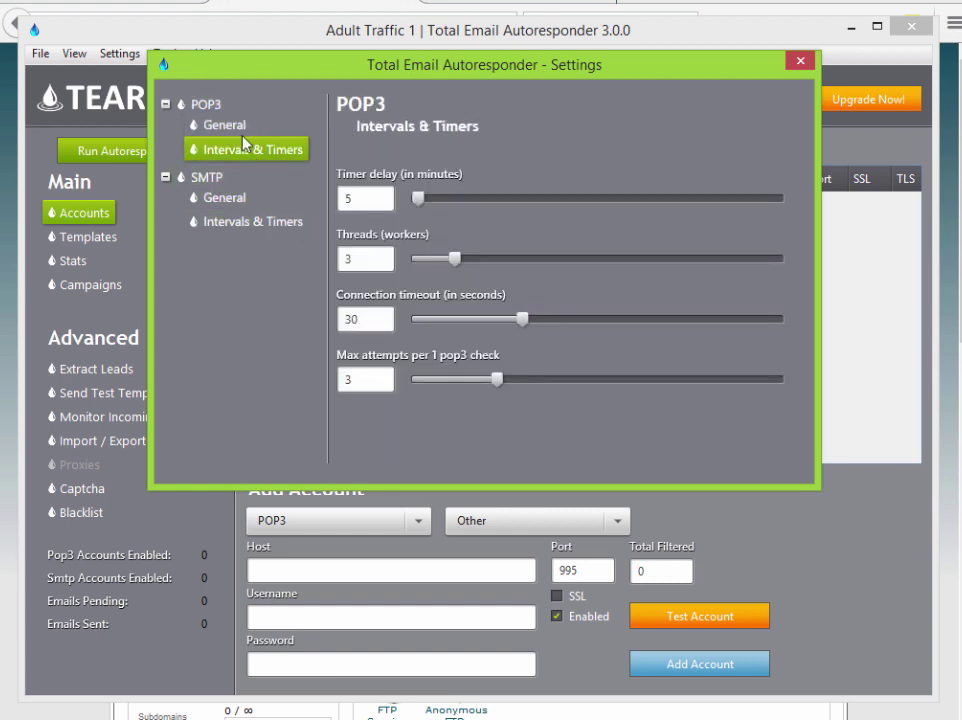
click(236, 205)
click(248, 222)
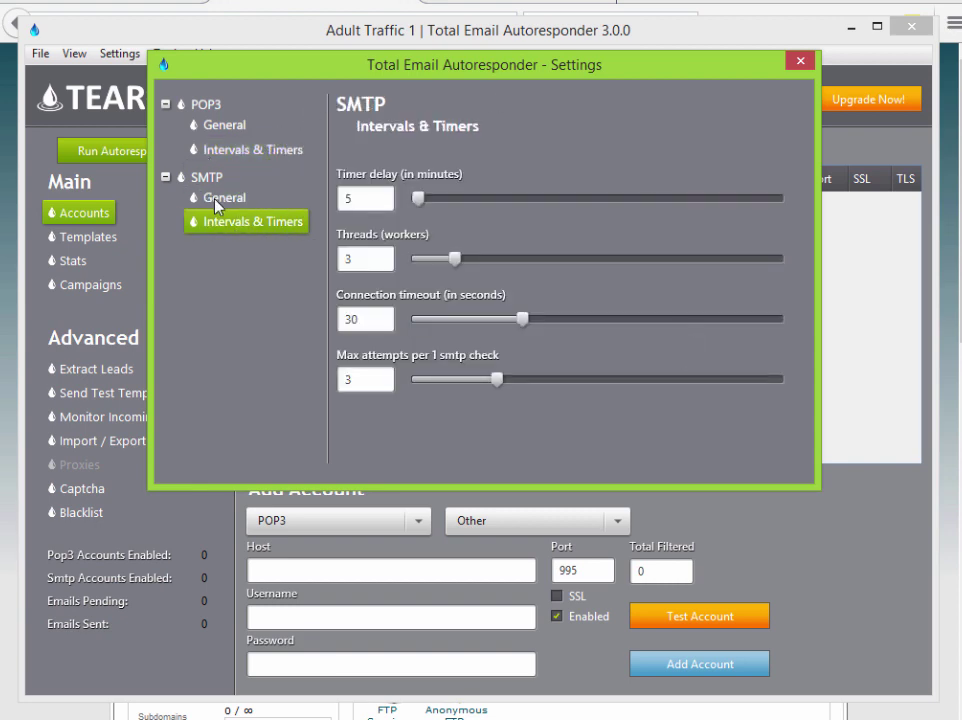
click(221, 202)
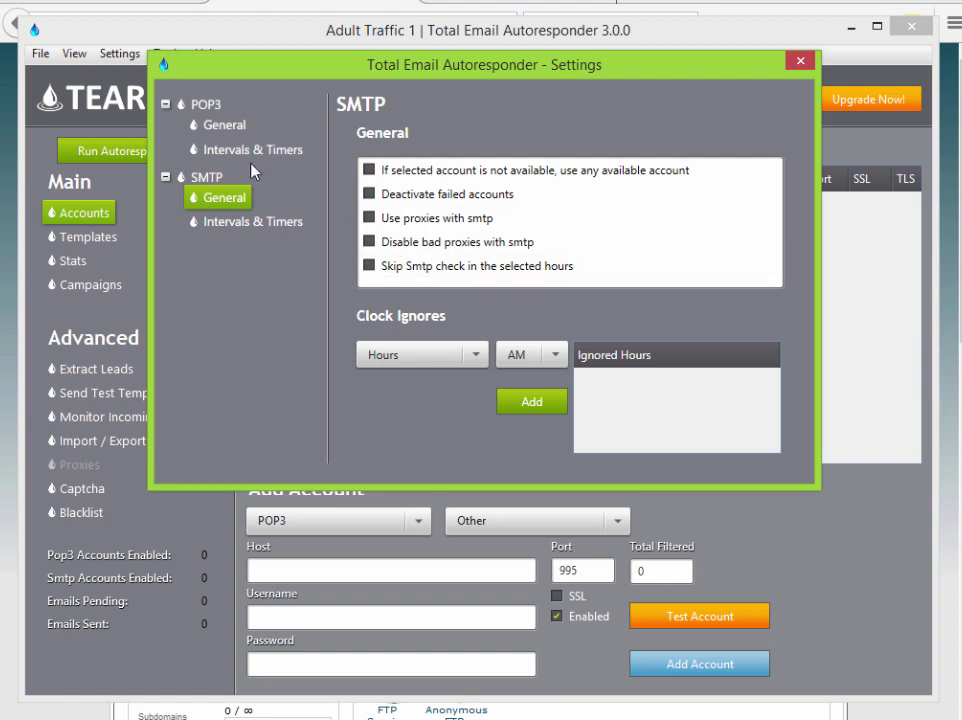
- Add 02, 03 and 04 AM to the SMTP Ignored Hours and pick 05 AM
click(266, 205)
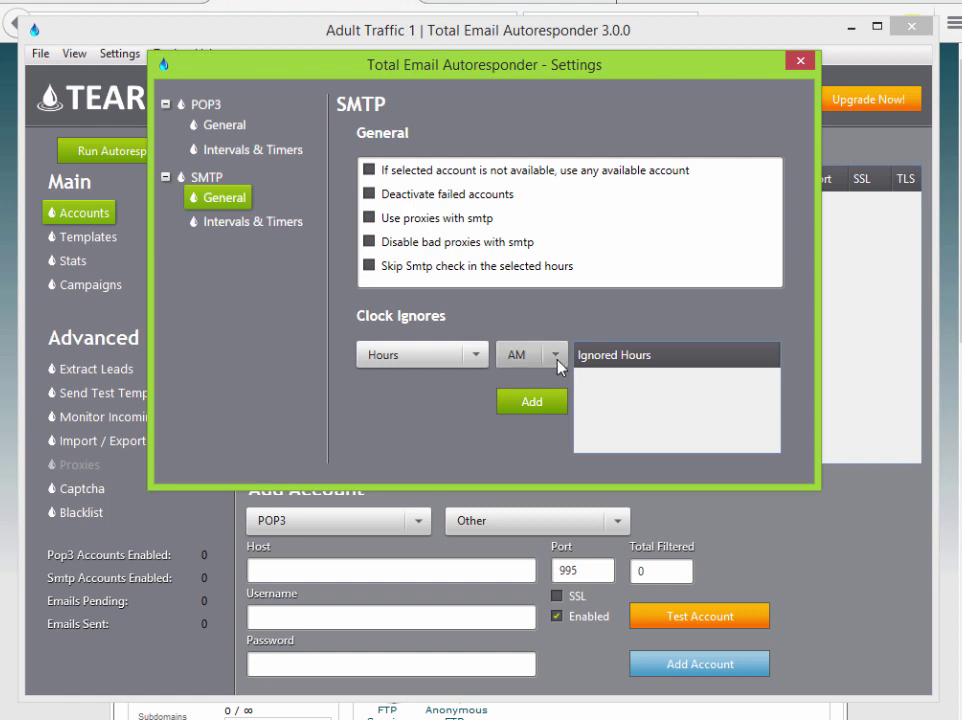
click(548, 405)
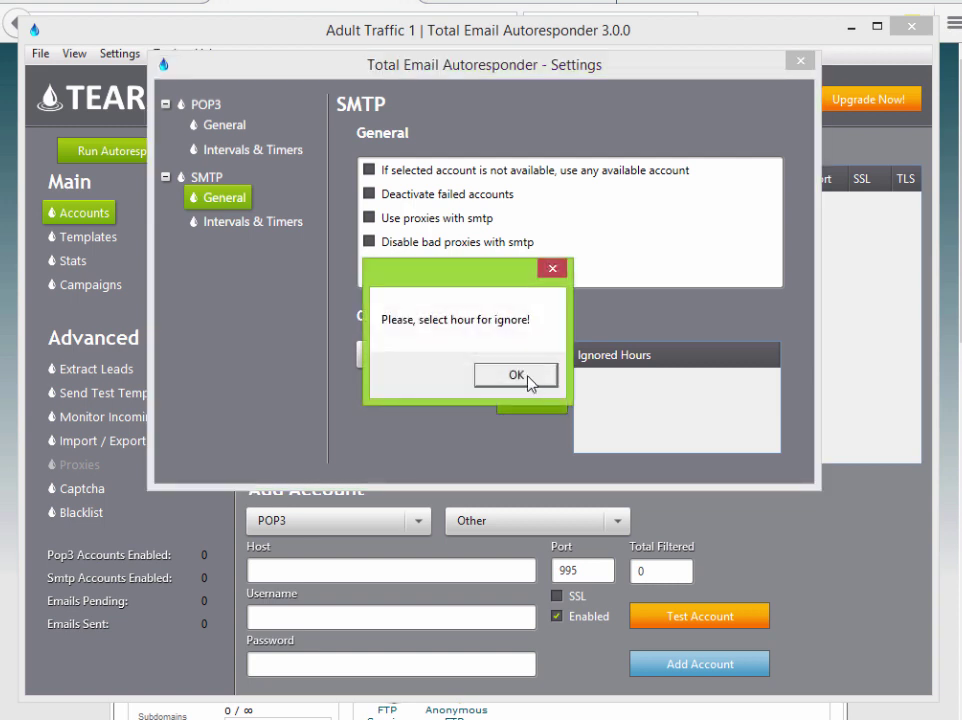
click(530, 377)
click(442, 358)
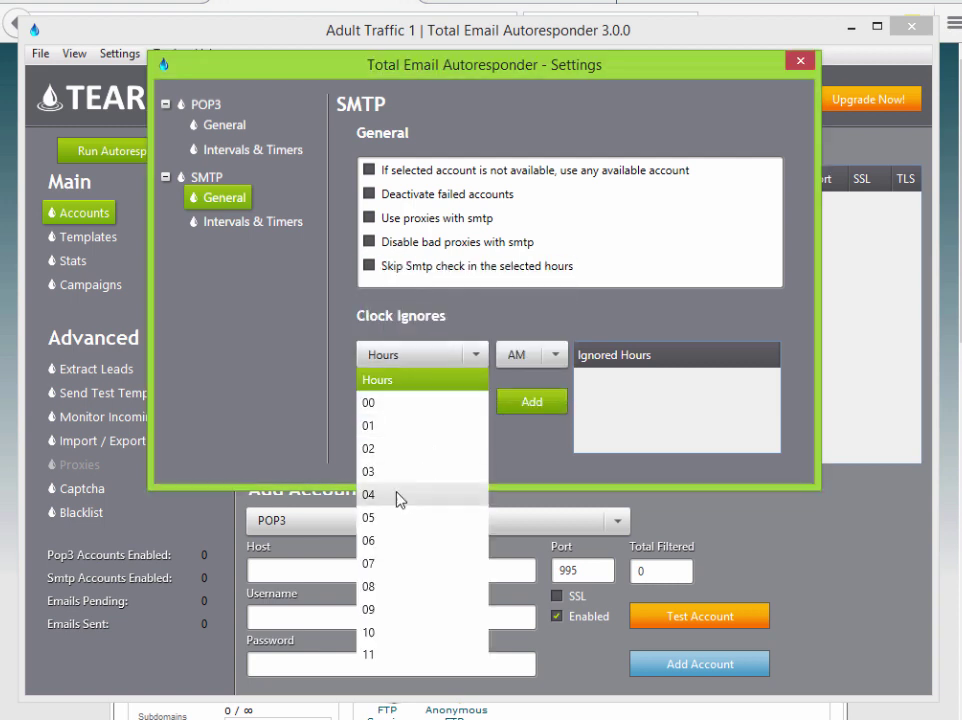
click(378, 450)
click(531, 403)
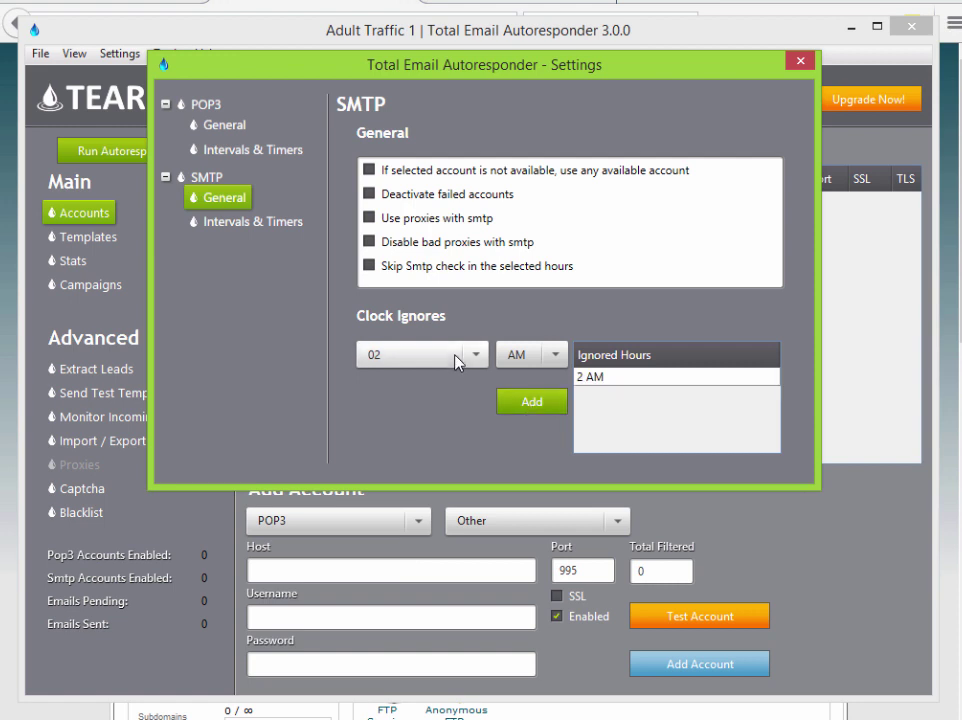
click(453, 361)
click(414, 474)
click(531, 403)
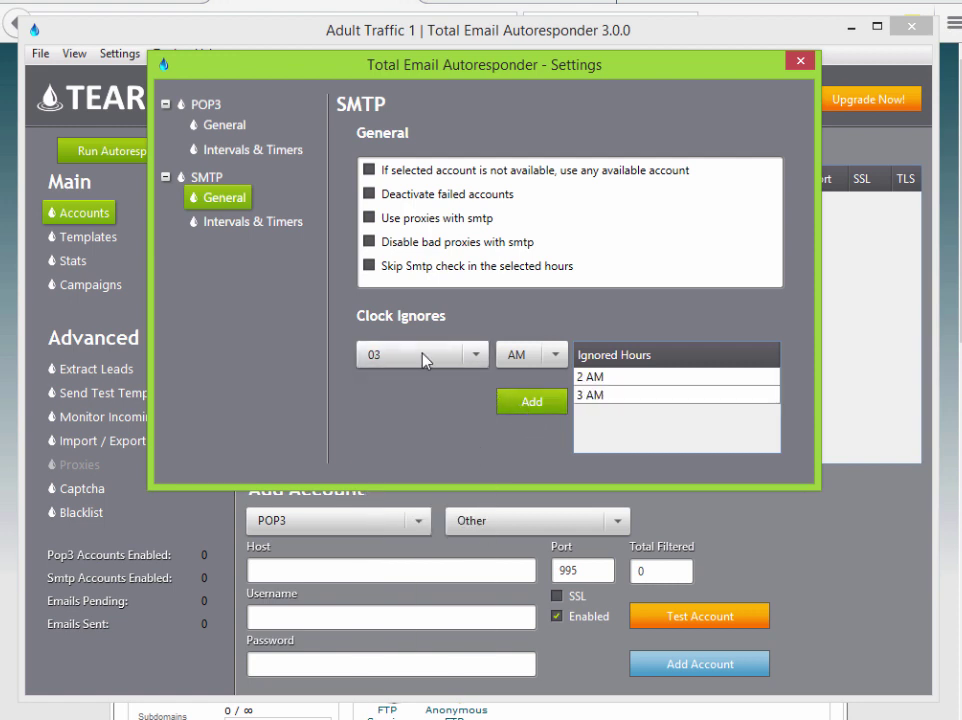
click(424, 358)
click(453, 497)
click(530, 401)
click(478, 358)
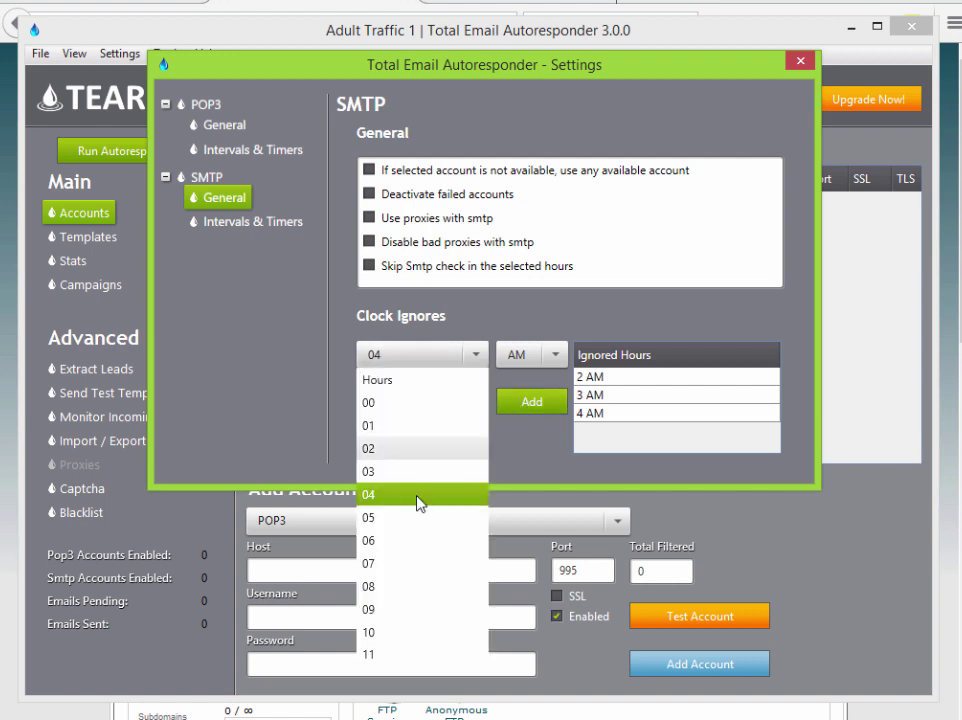
click(410, 522)
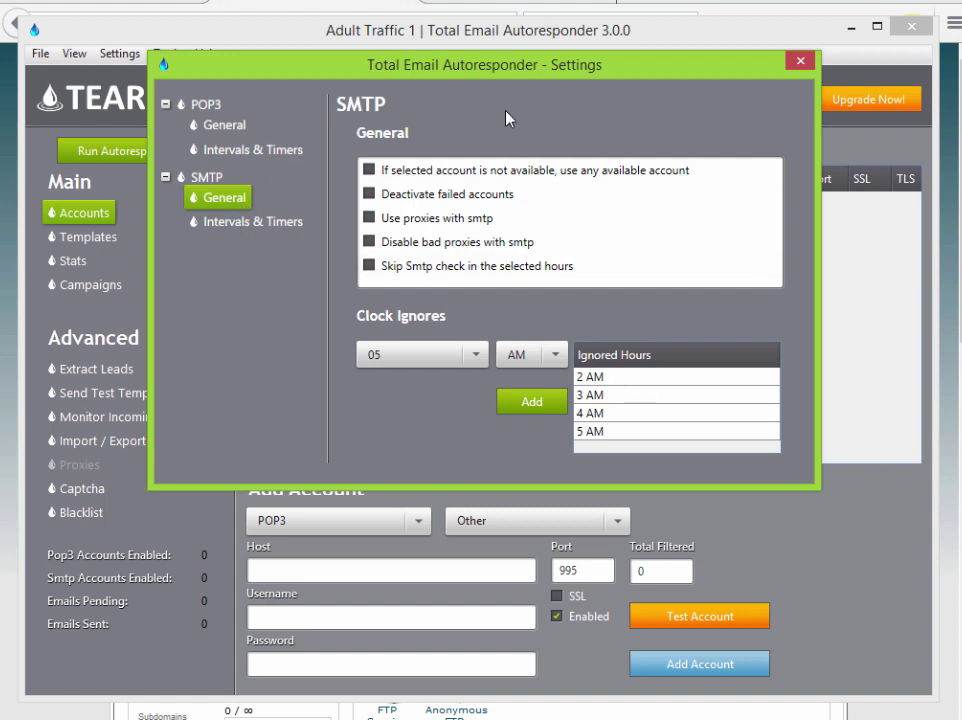
- Delete the 2, 4, 3 and 5 AM entries, leaving Ignored Hours empty
click(601, 396)
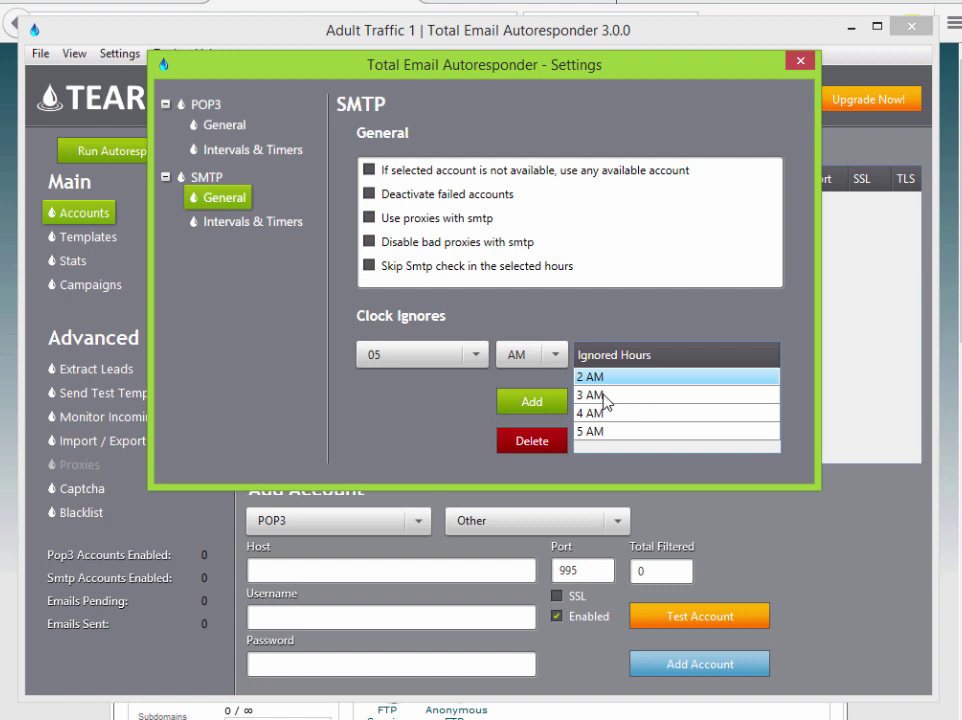
click(518, 450)
click(608, 395)
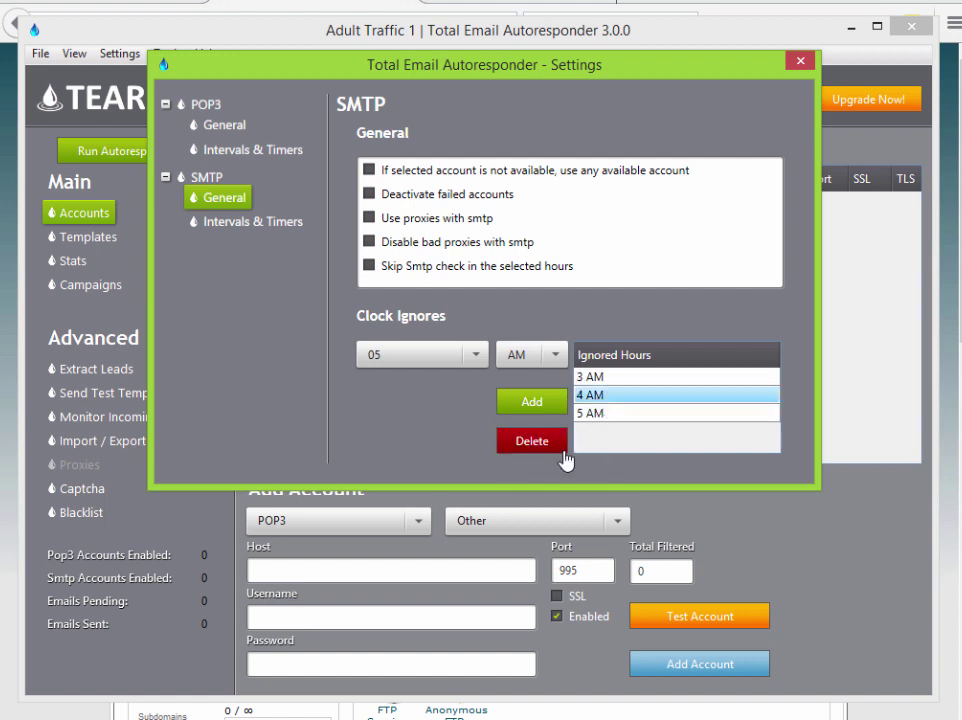
click(555, 446)
click(590, 420)
click(548, 440)
click(618, 394)
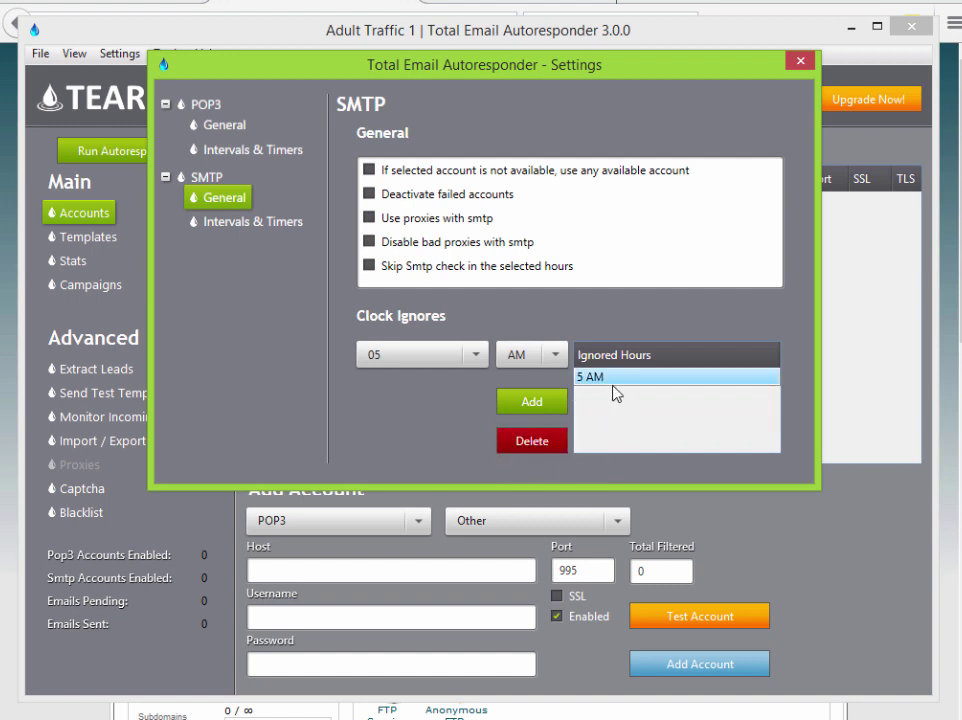
click(556, 444)
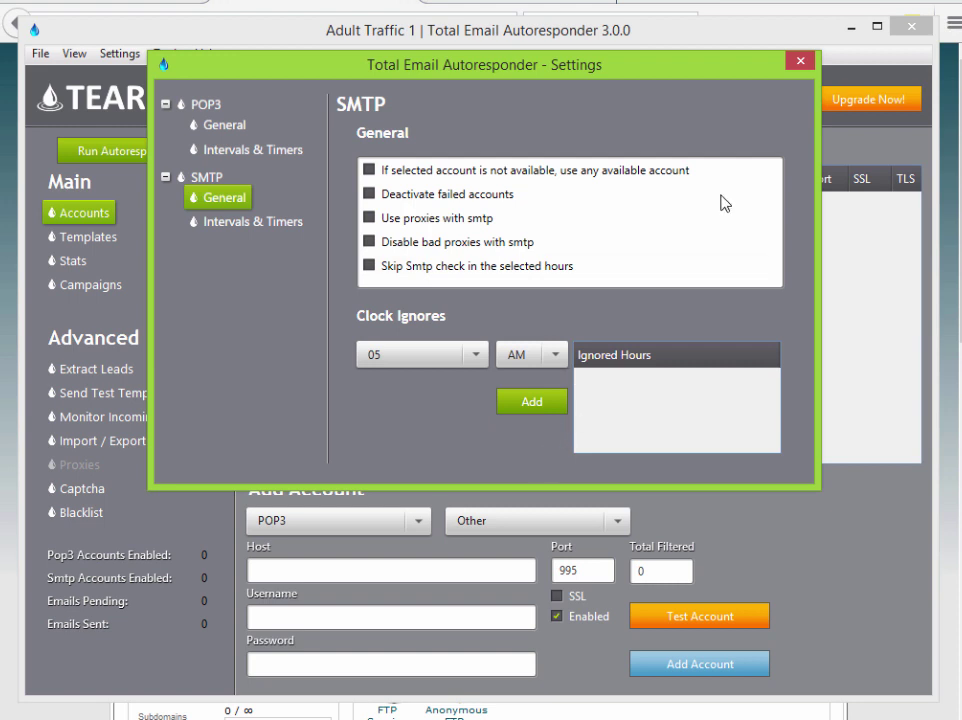
- Close the Settings window to return to the Adult Traffic 1 Accounts page
click(801, 62)
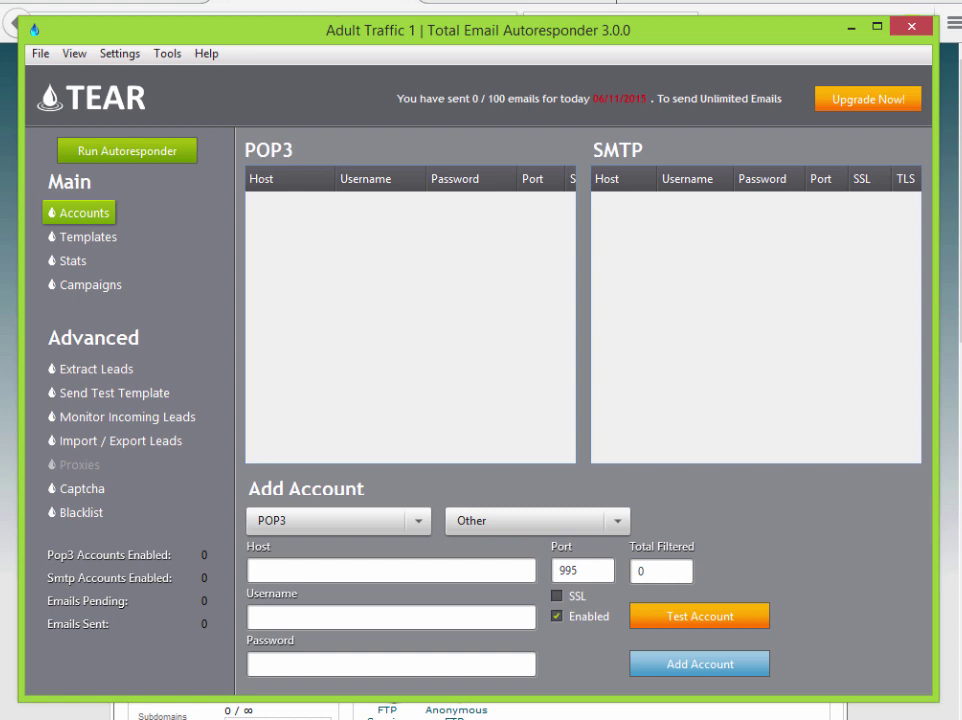
- Bring Chrome forward and open the Partners page from the TEAR site's footer
mouse_move(88, 718)
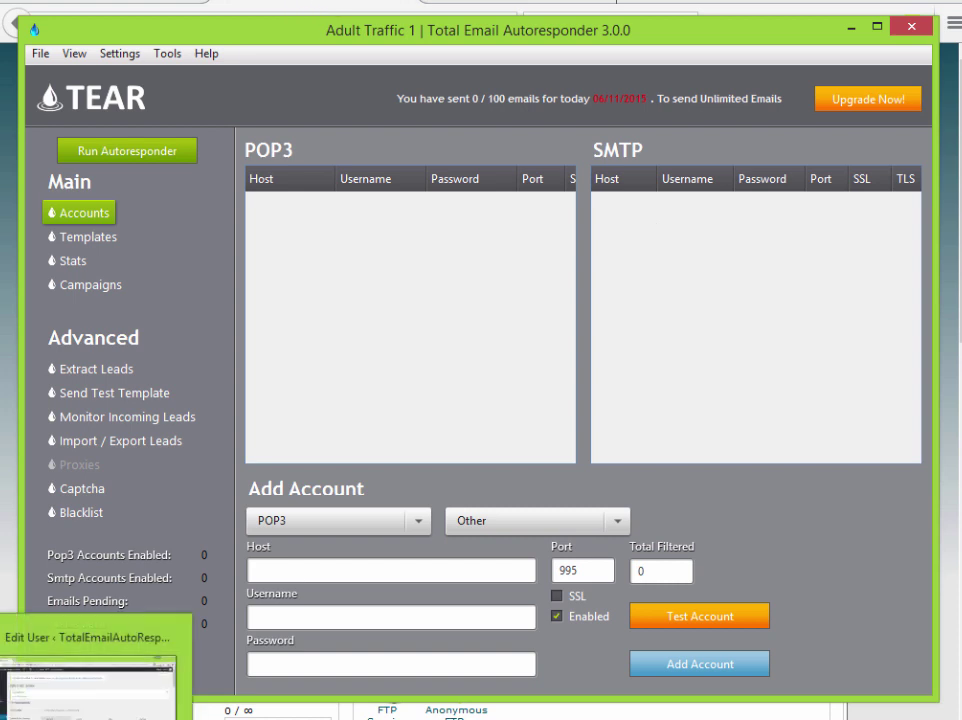
click(88, 670)
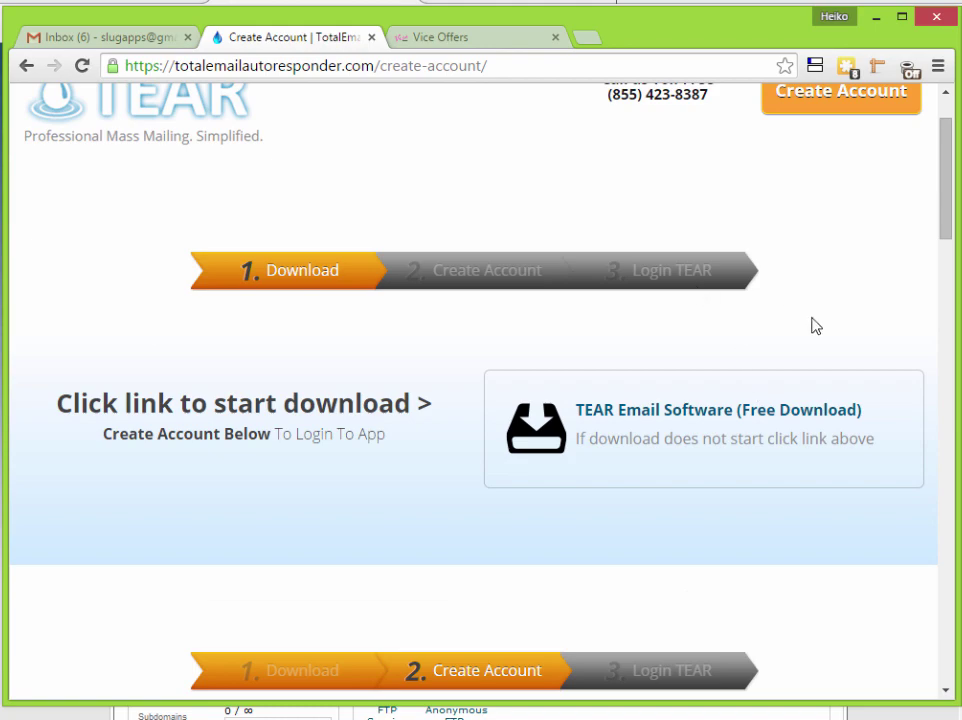
scroll(812, 326, down, 5)
scroll(825, 350, down, 10)
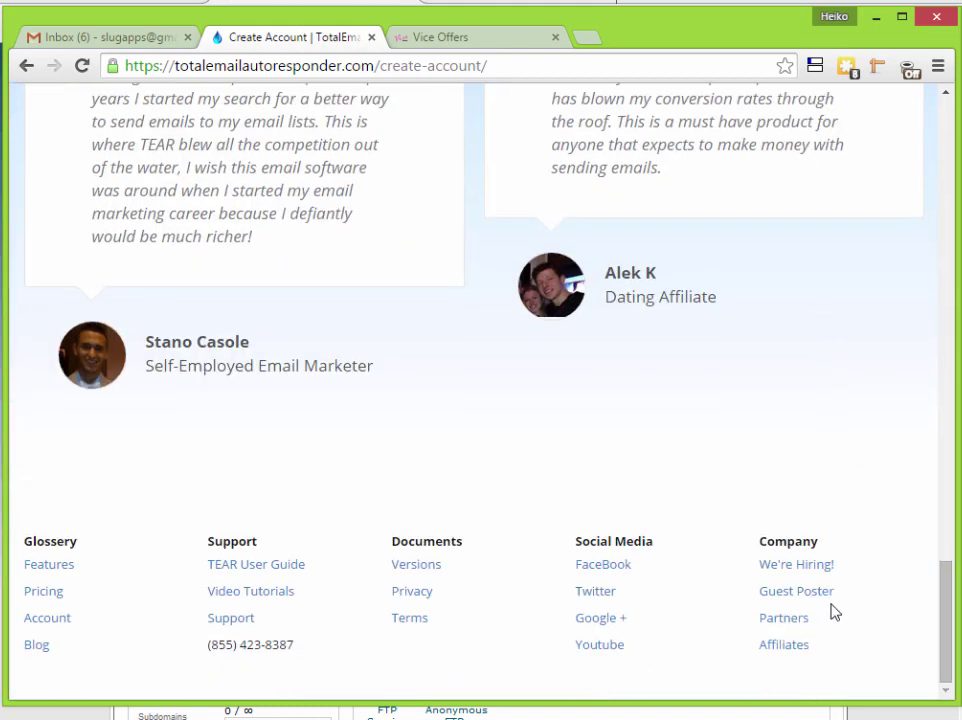
click(798, 626)
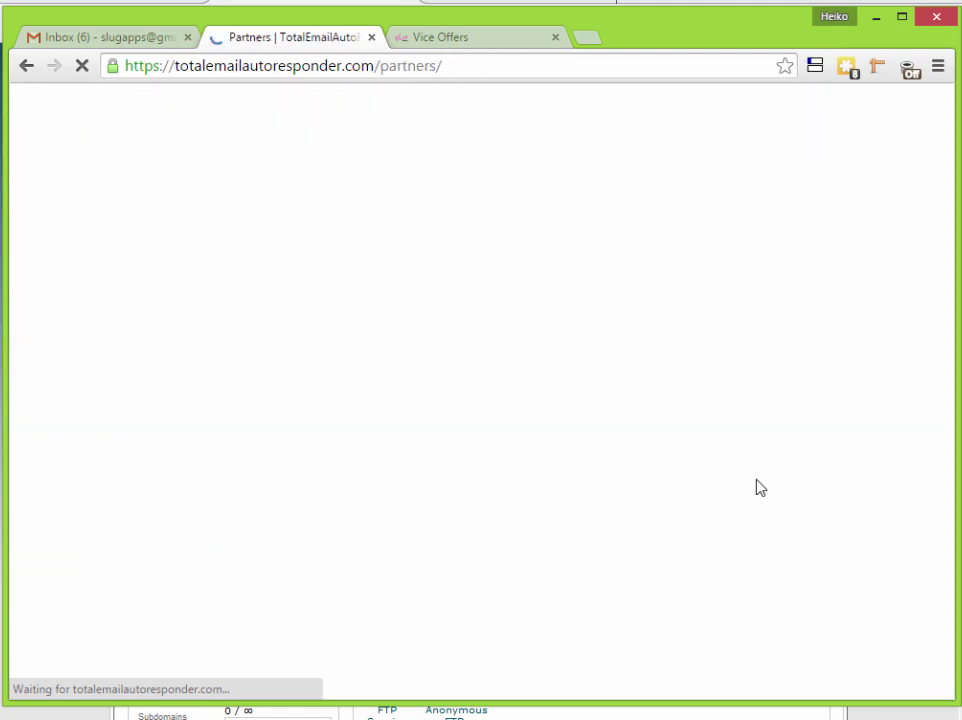
- Open SendGrid's website from its SMTP Service partner entry in a new tab
scroll(758, 486, down, 4)
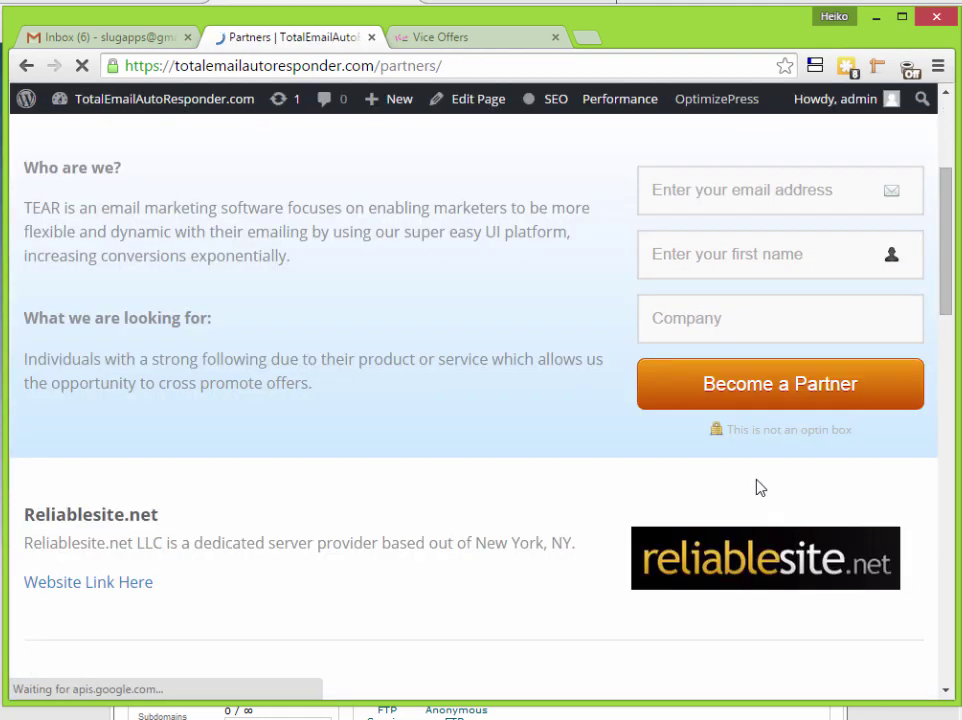
scroll(758, 486, down, 2)
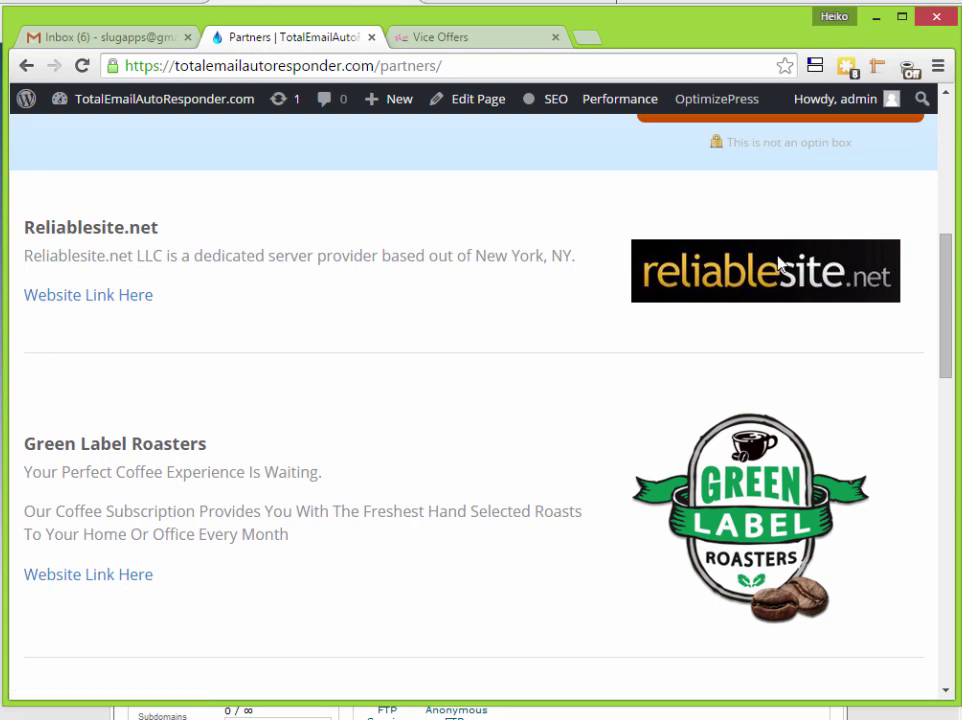
scroll(867, 245, down, 9)
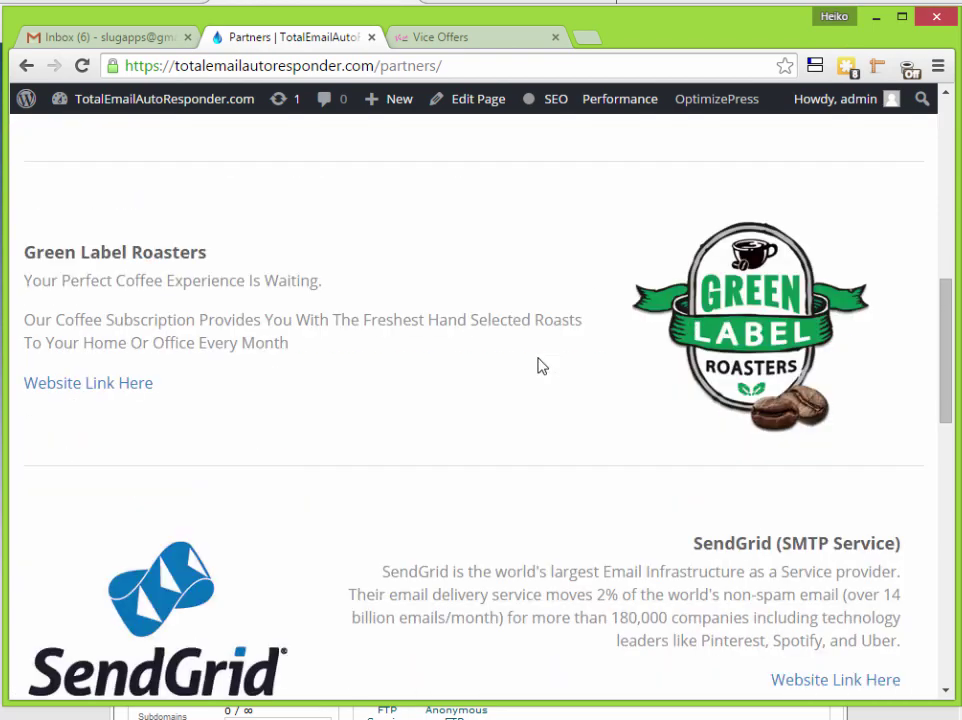
scroll(603, 389, up, 3)
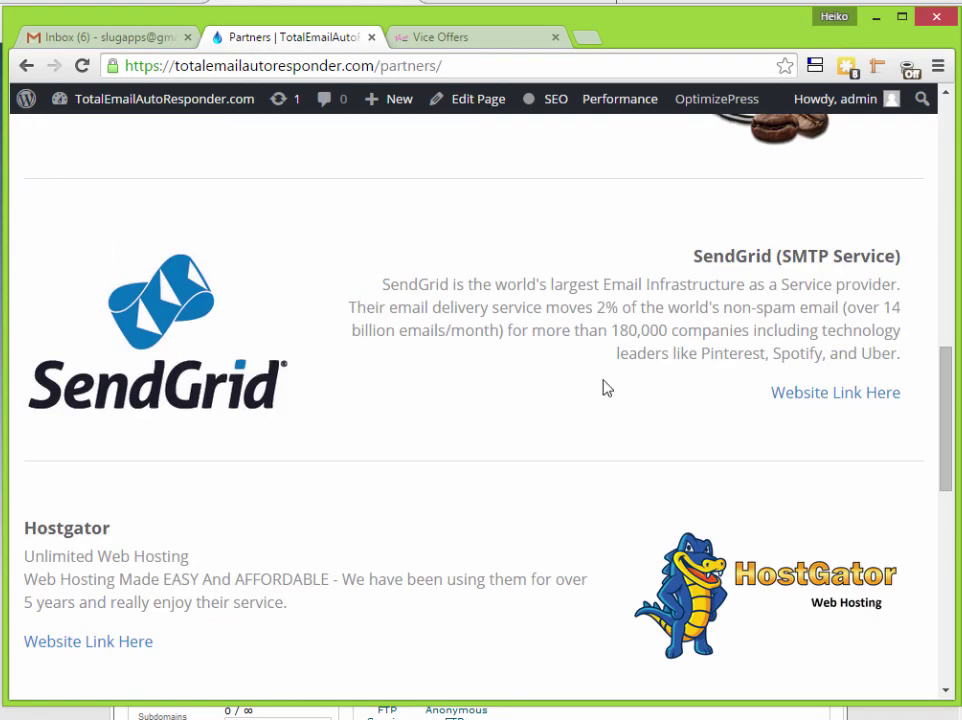
click(852, 396)
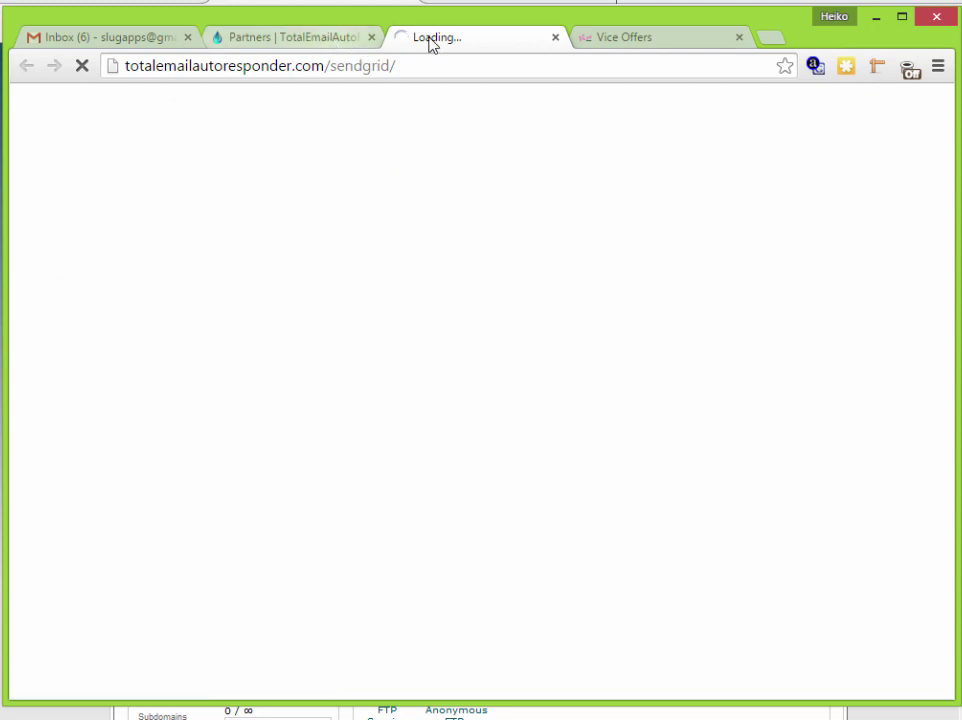
- Return to the Partners tab and browse down the partner listings
click(300, 37)
scroll(530, 440, up, 7)
scroll(531, 448, up, 4)
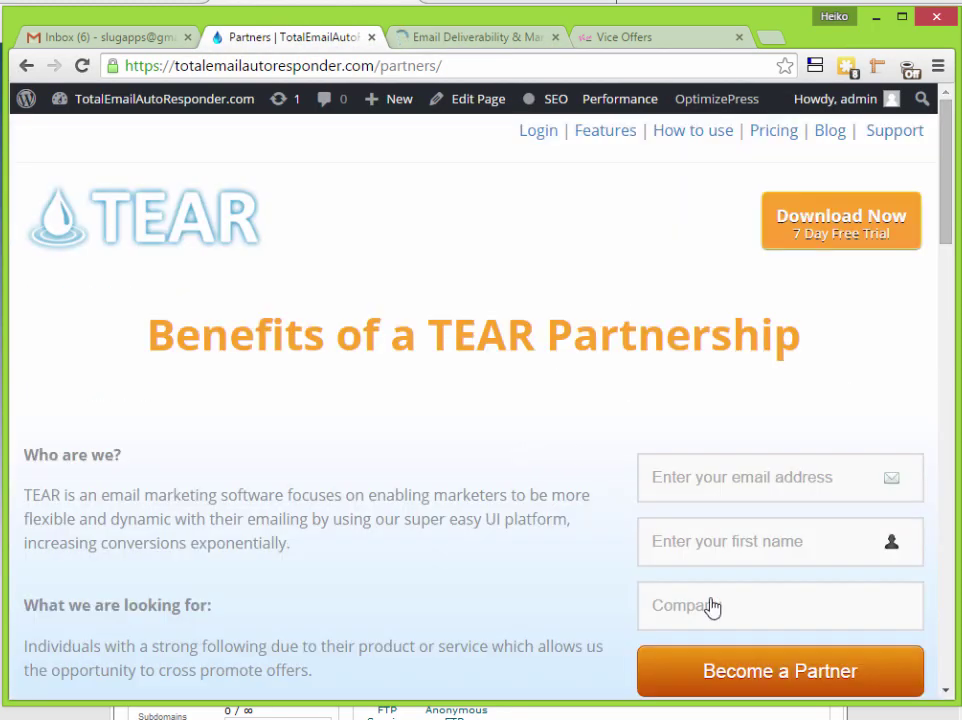
scroll(715, 600, down, 4)
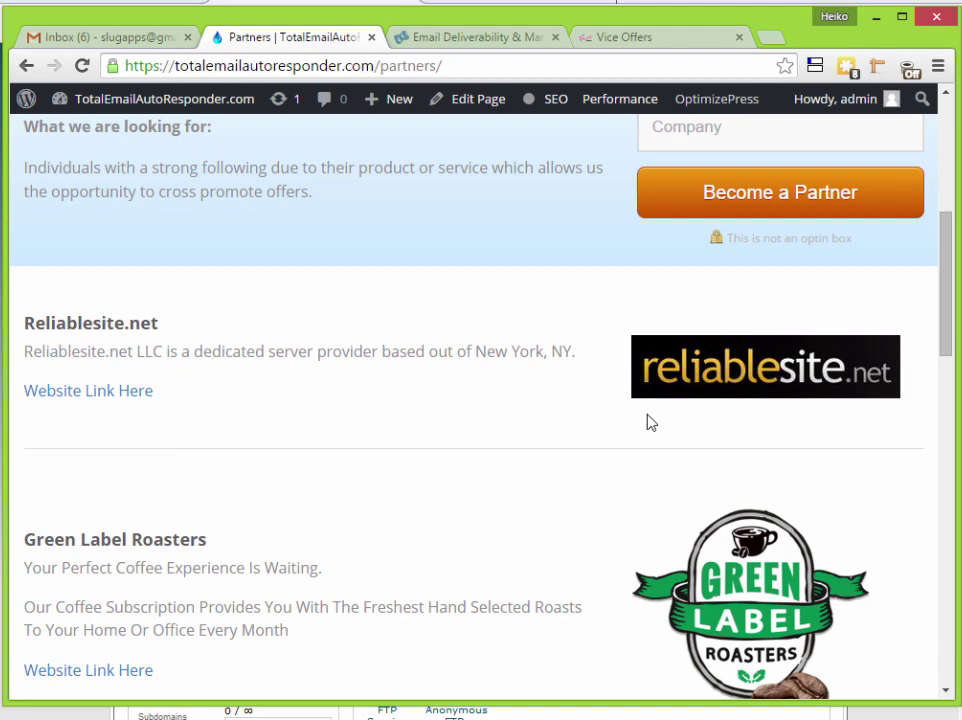
scroll(853, 412, down, 4)
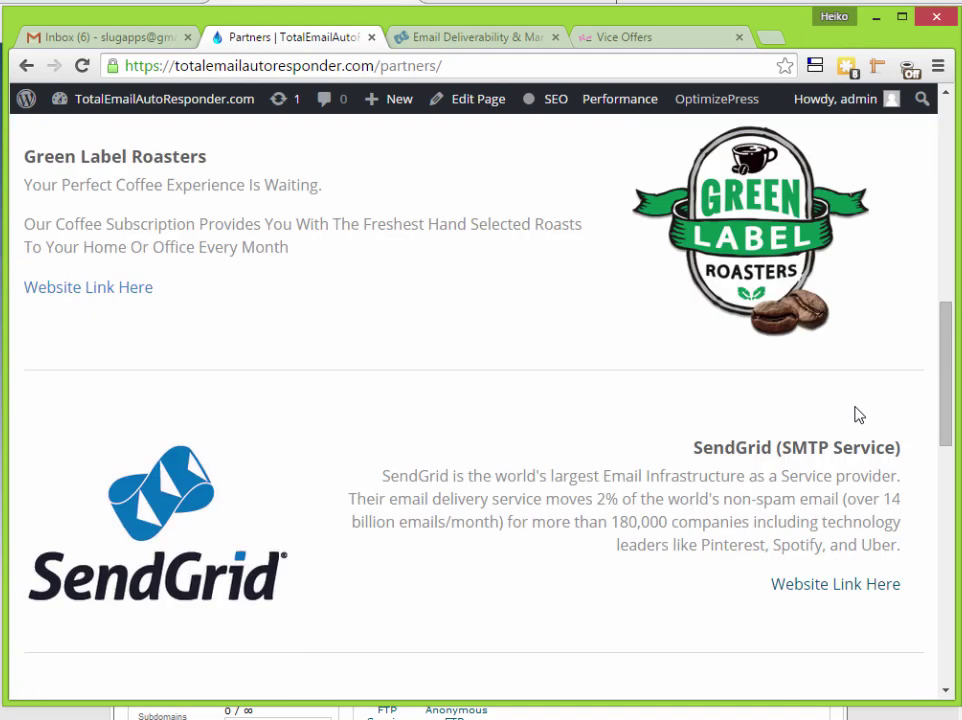
scroll(376, 428, down, 1)
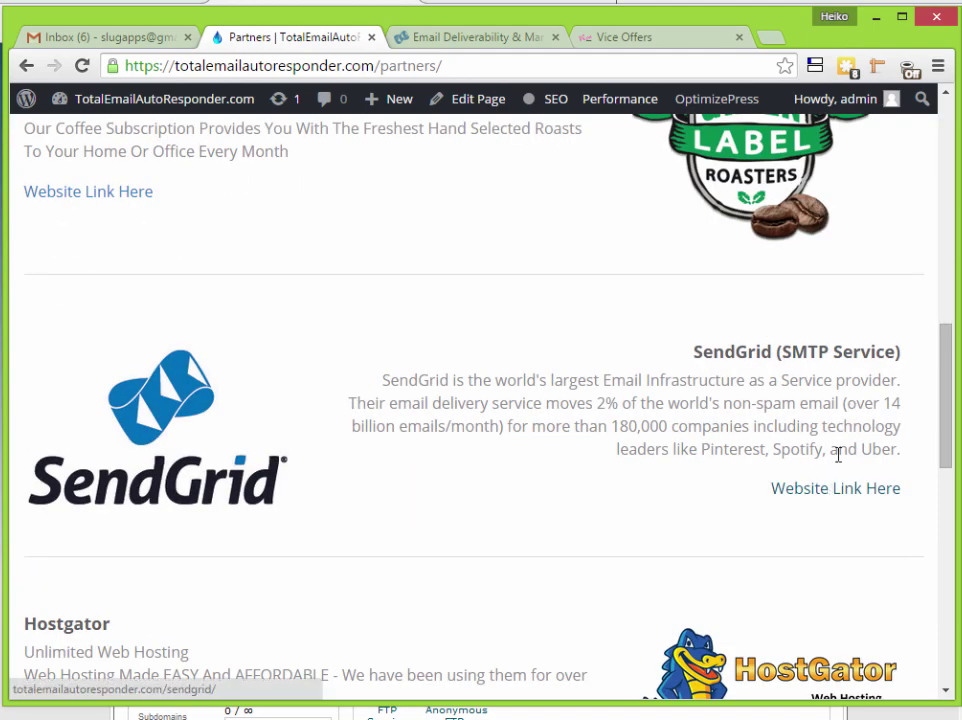
- Briefly select the Hostgator description, then scroll through Reliablesite.net and Green Label Roasters
drag(783, 352, 895, 354)
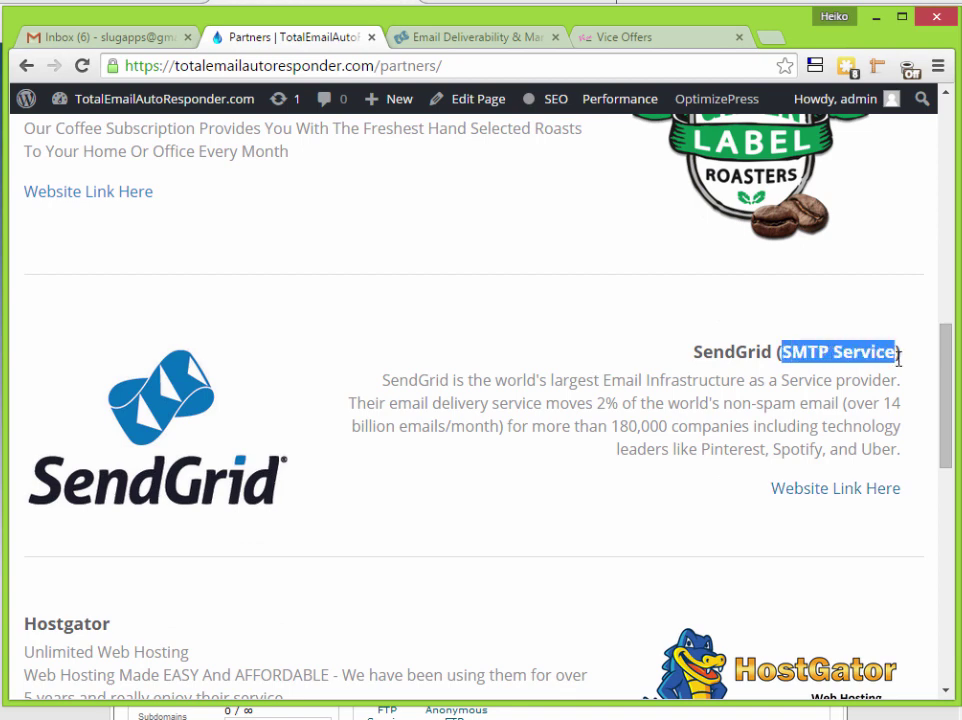
scroll(829, 420, down, 2)
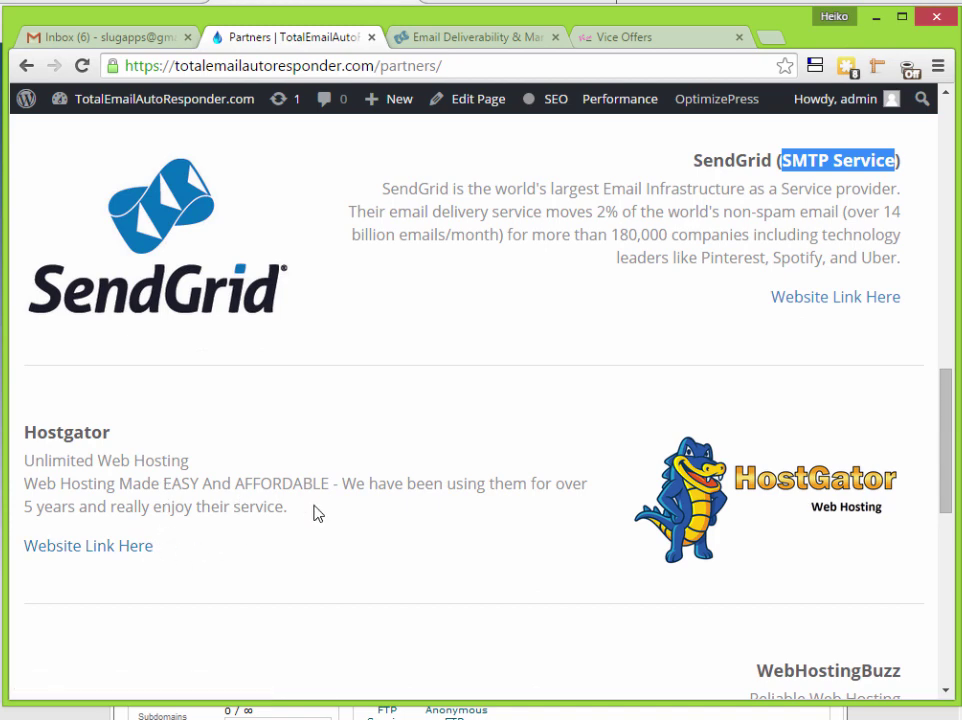
drag(312, 509, 40, 483)
click(105, 508)
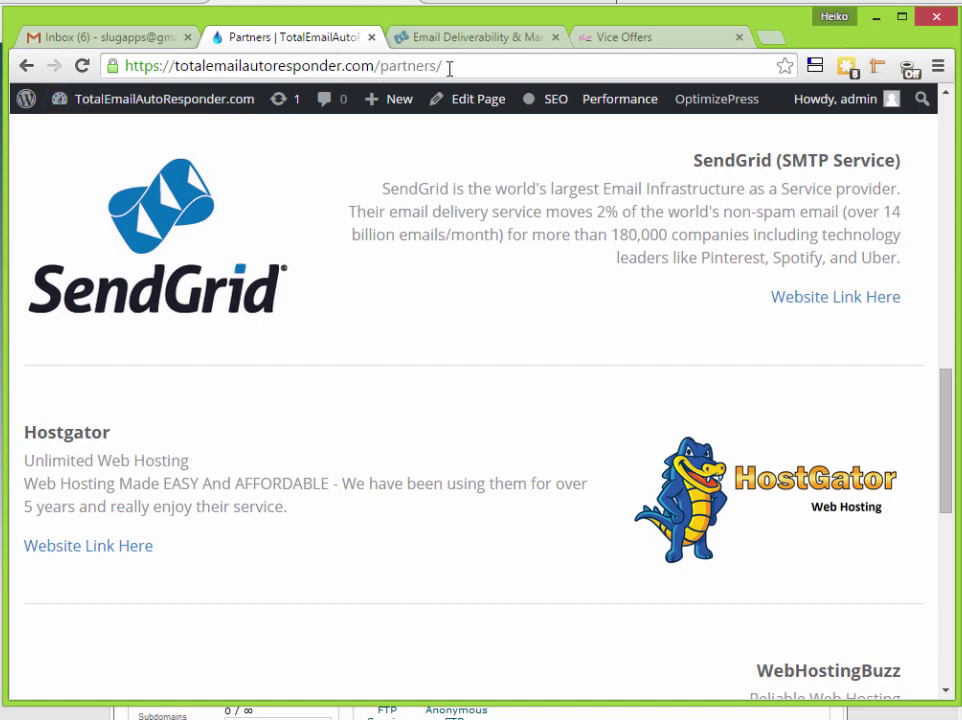
scroll(742, 462, down, 1)
scroll(680, 460, down, 1)
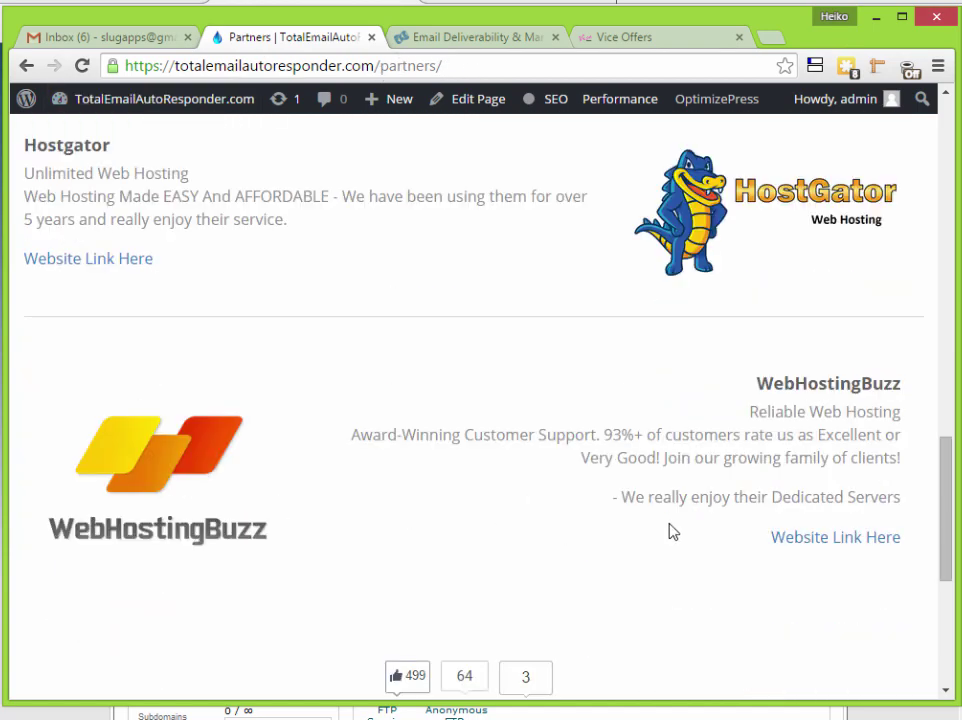
scroll(730, 550, up, 6)
scroll(765, 480, down, 4)
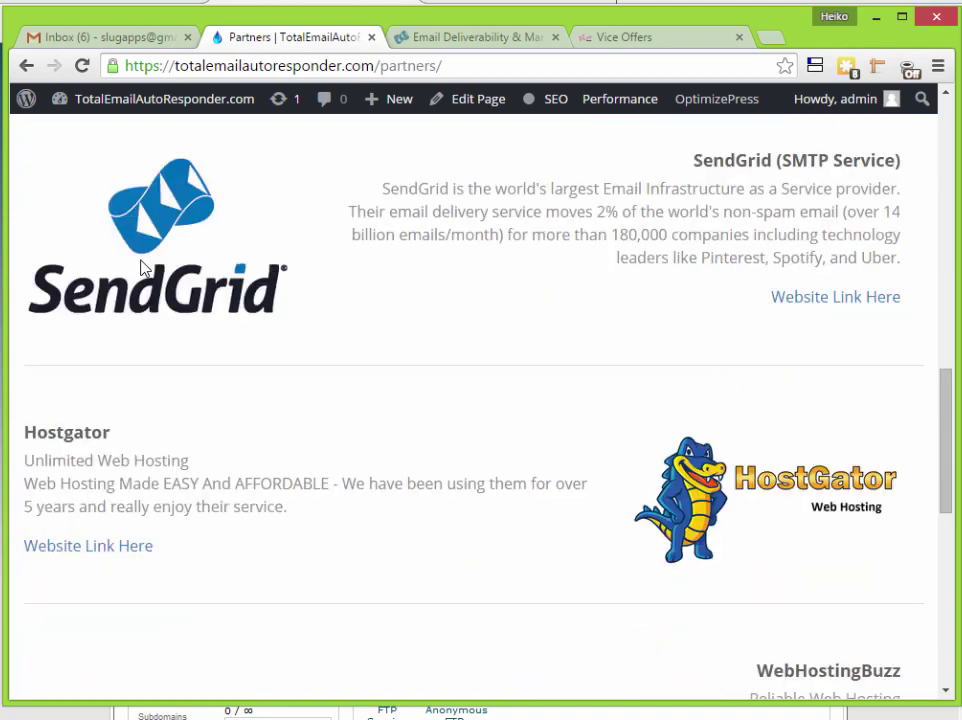
scroll(780, 480, up, 6)
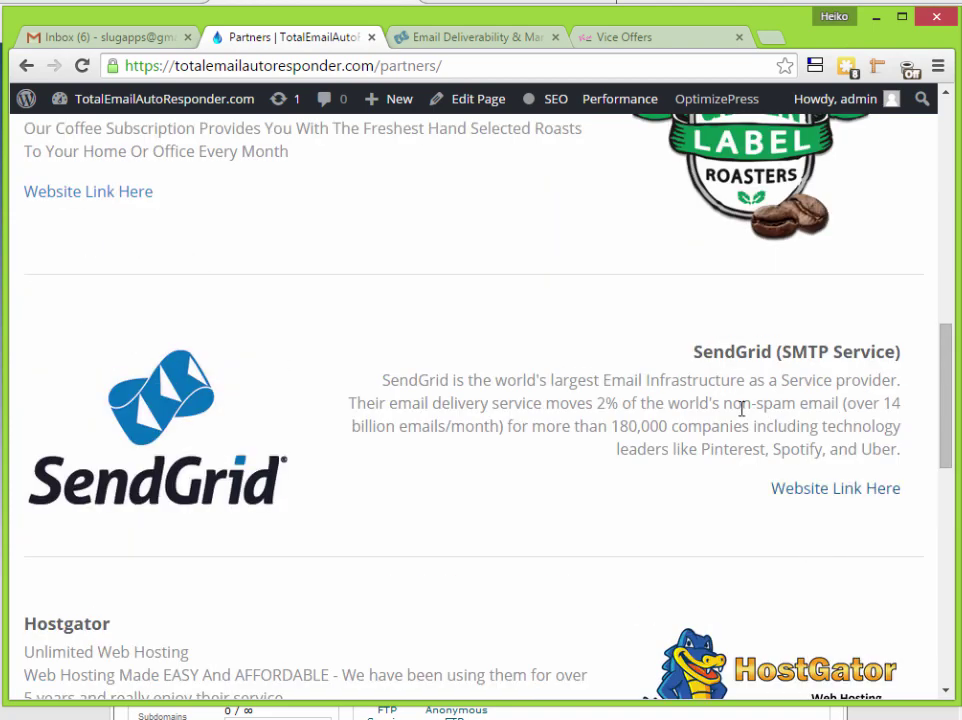
scroll(584, 476, up, 1)
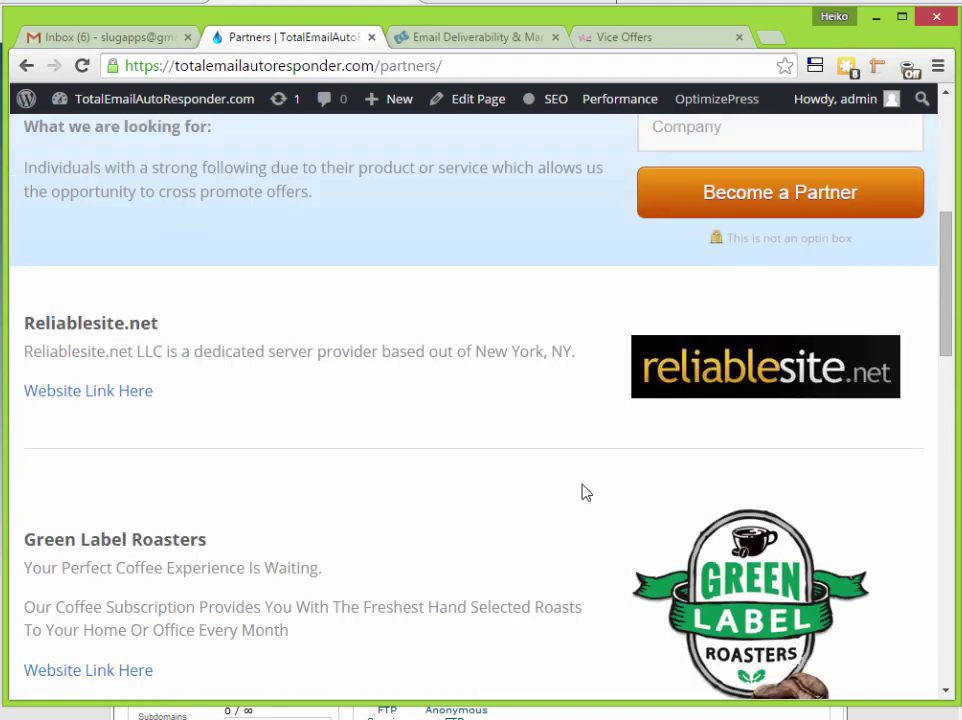